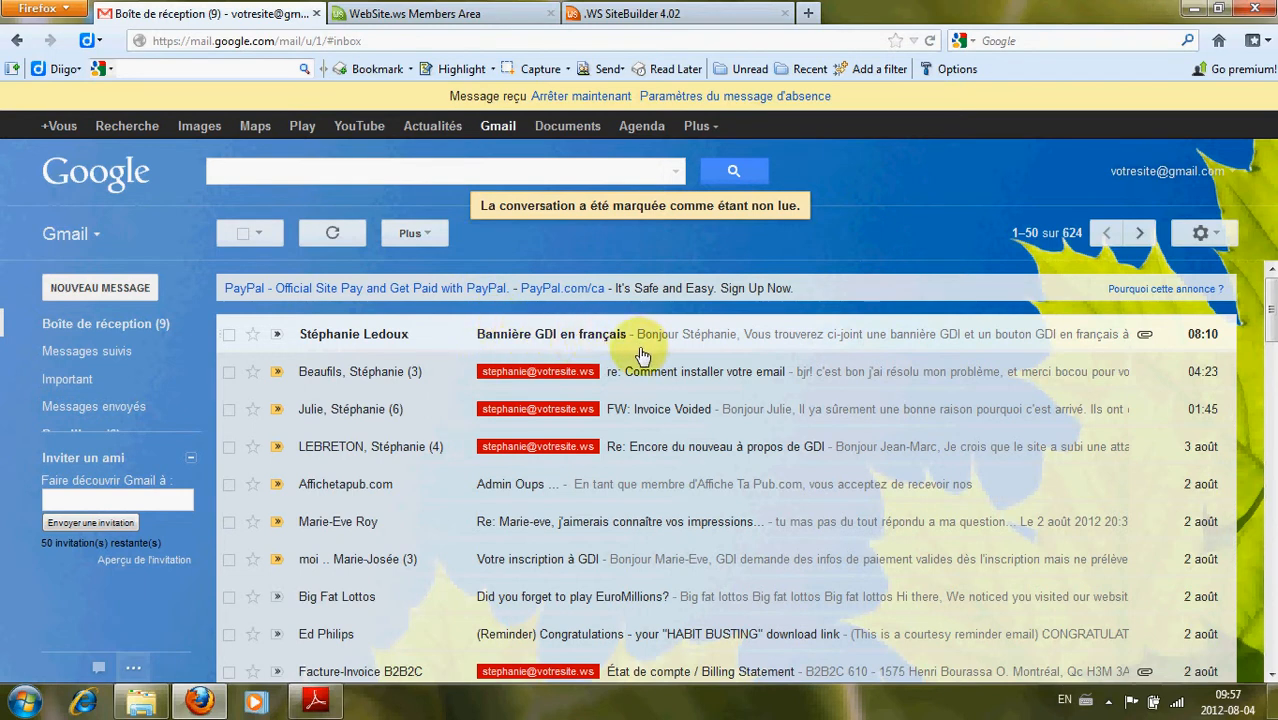
Step: Open the e-mail "Bannière GDI en français" and save its attachment banniere_GDI.jpg to the computer
click(561, 340)
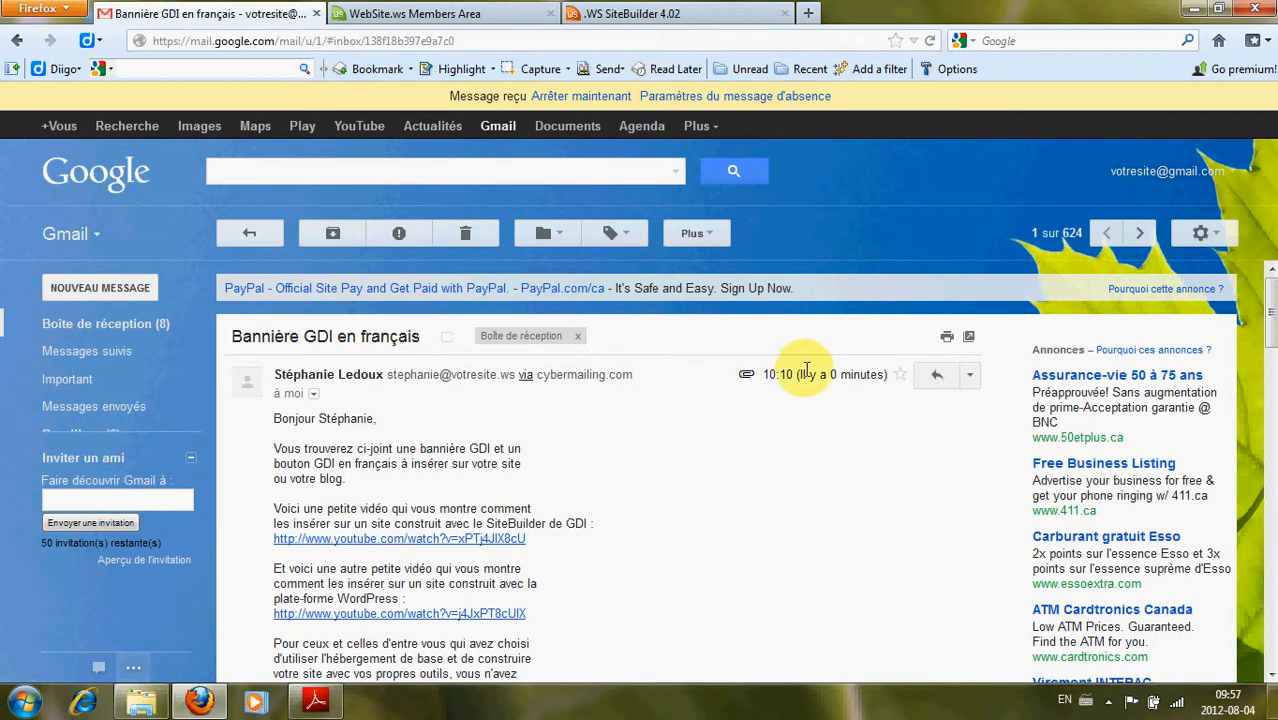
drag(1274, 316, 1274, 531)
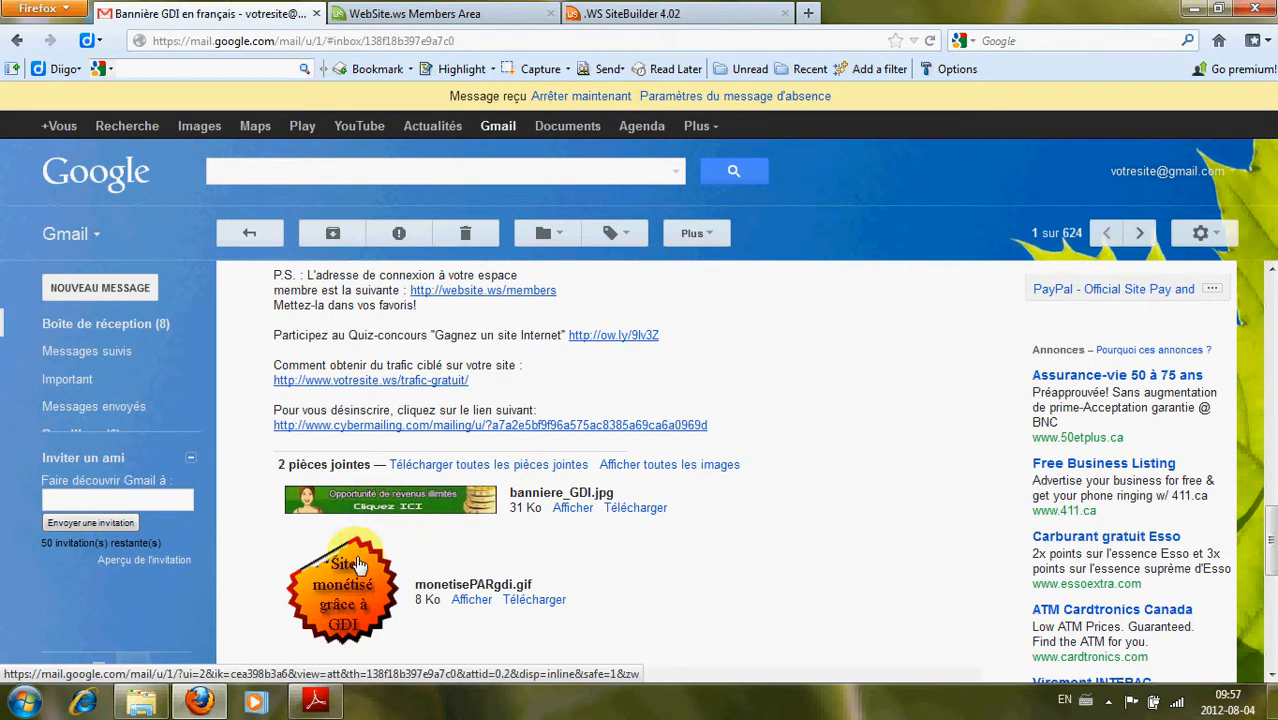
click(634, 510)
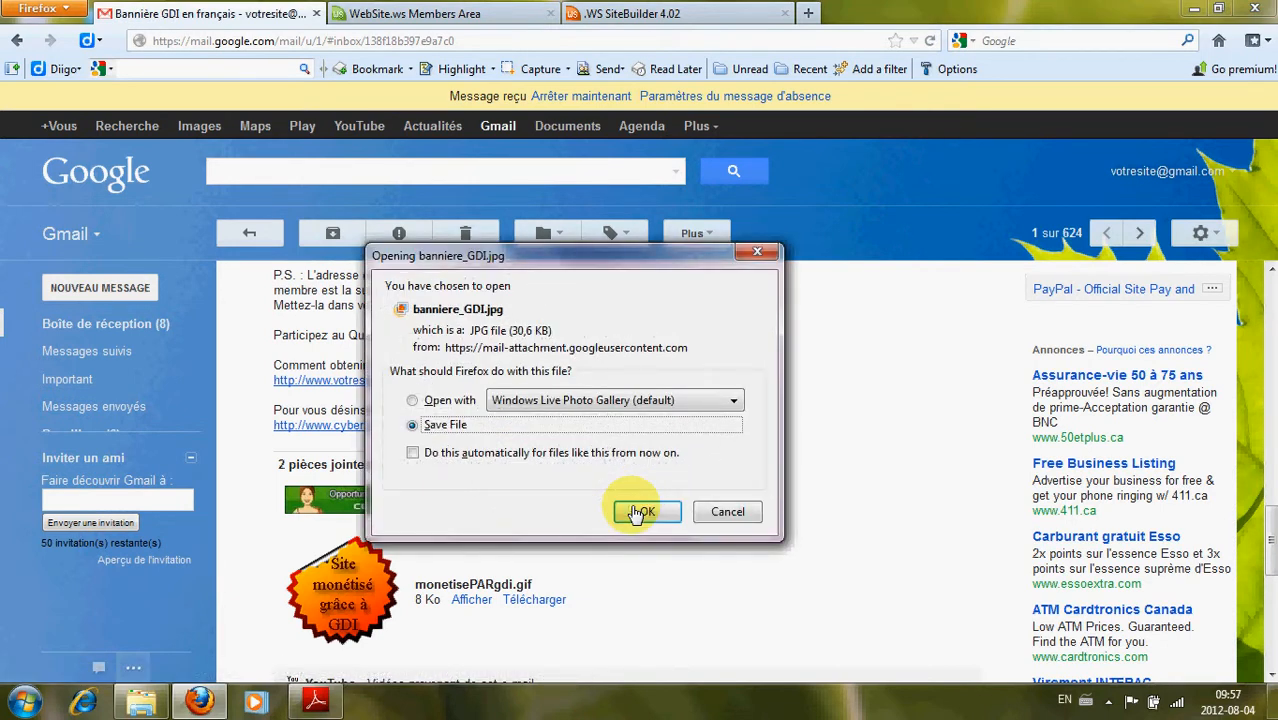
click(640, 512)
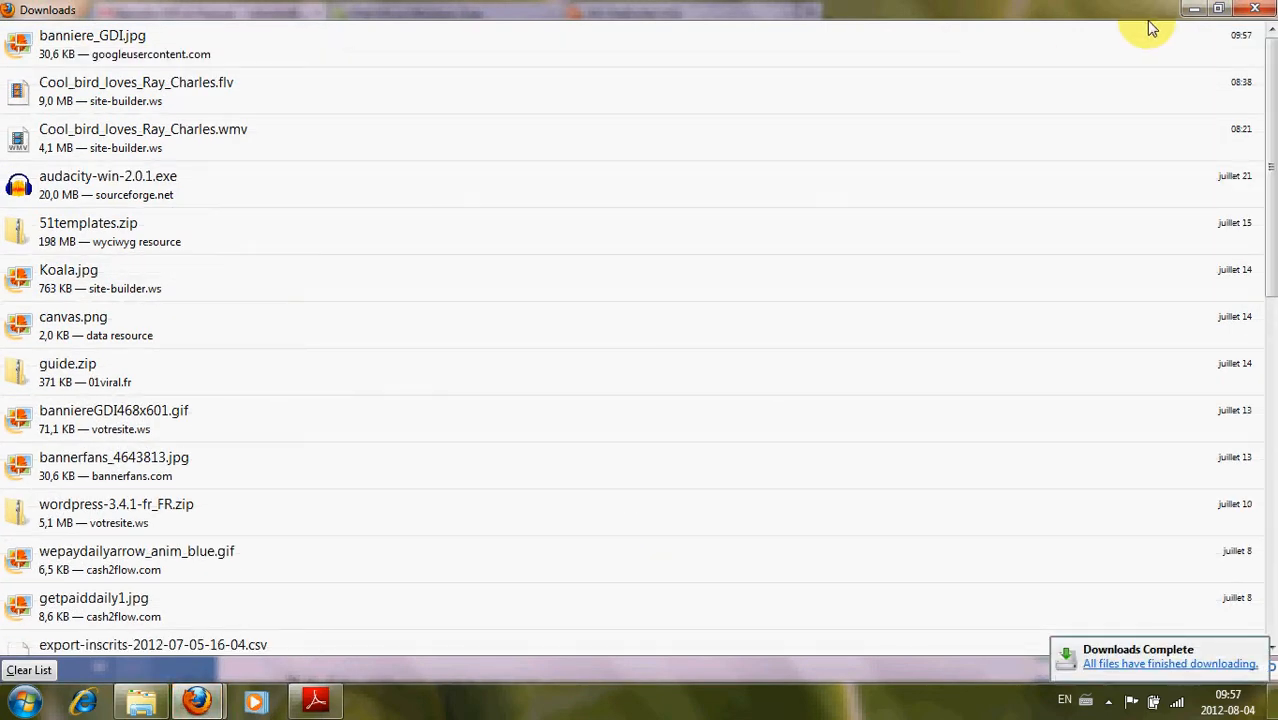
click(1193, 9)
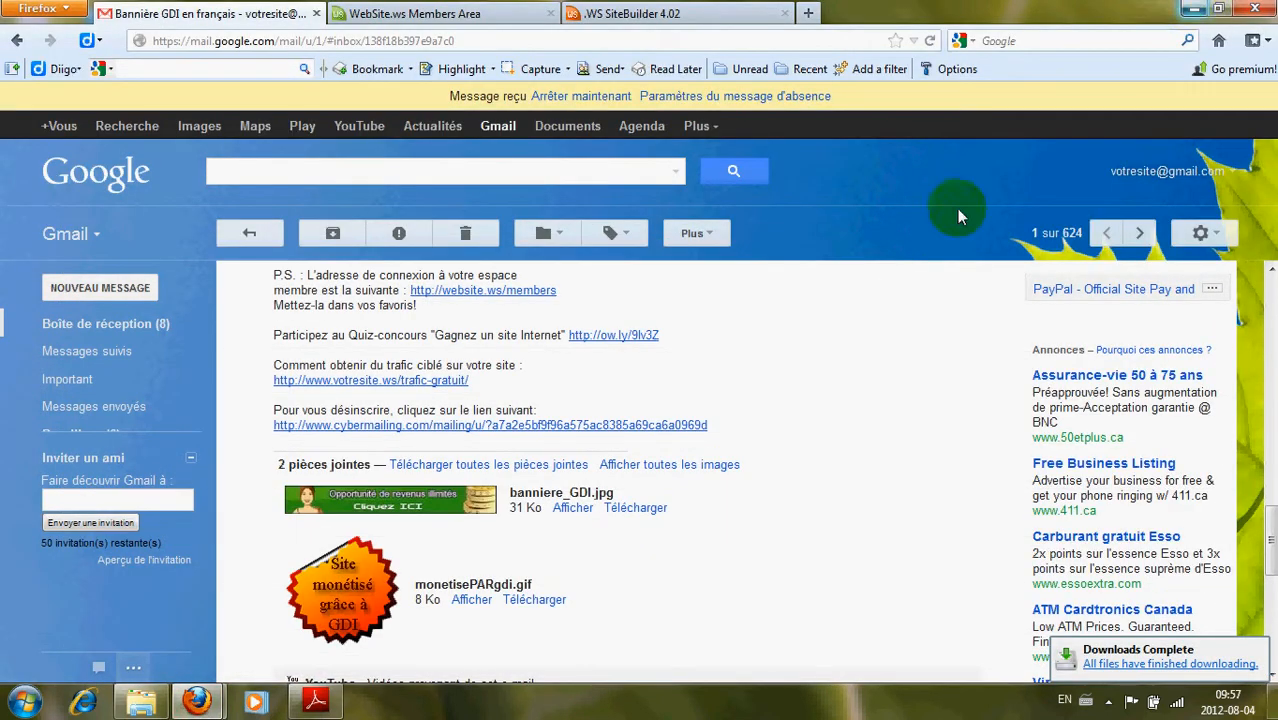
Step: Save the attachment monetisePARgdi.gif from the same e-mail and check it in the list of downloads
click(535, 599)
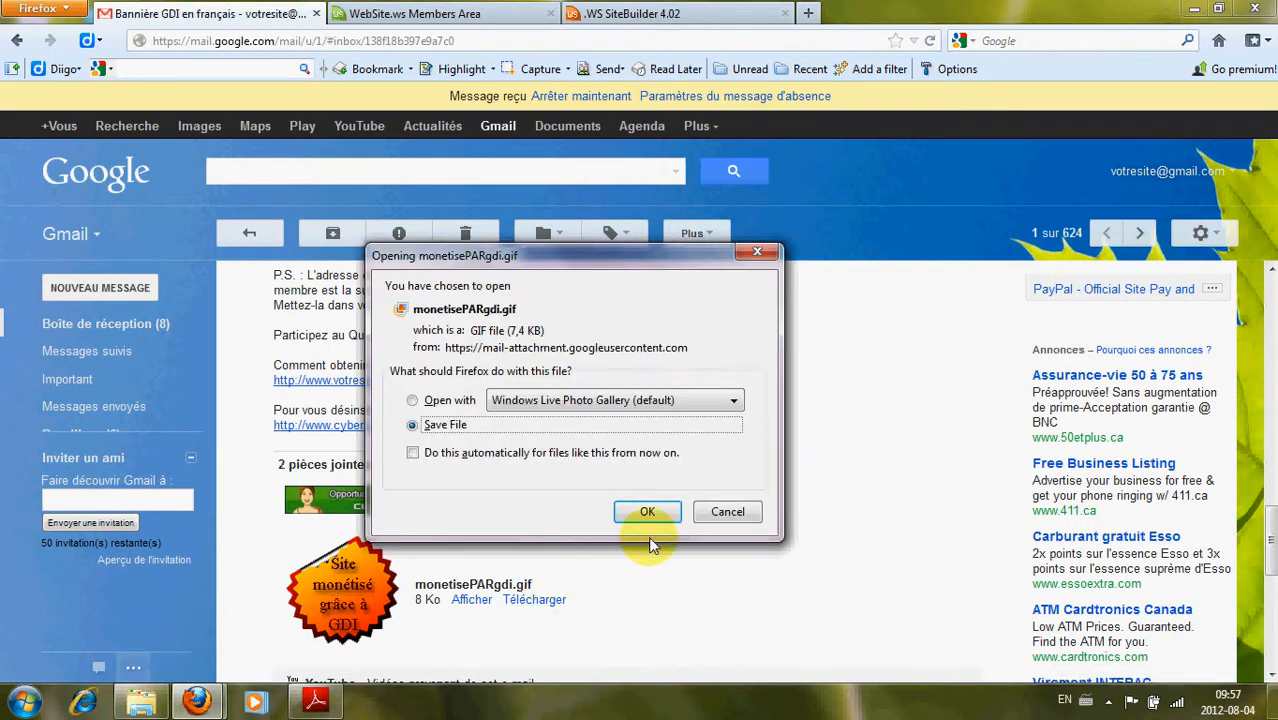
click(645, 514)
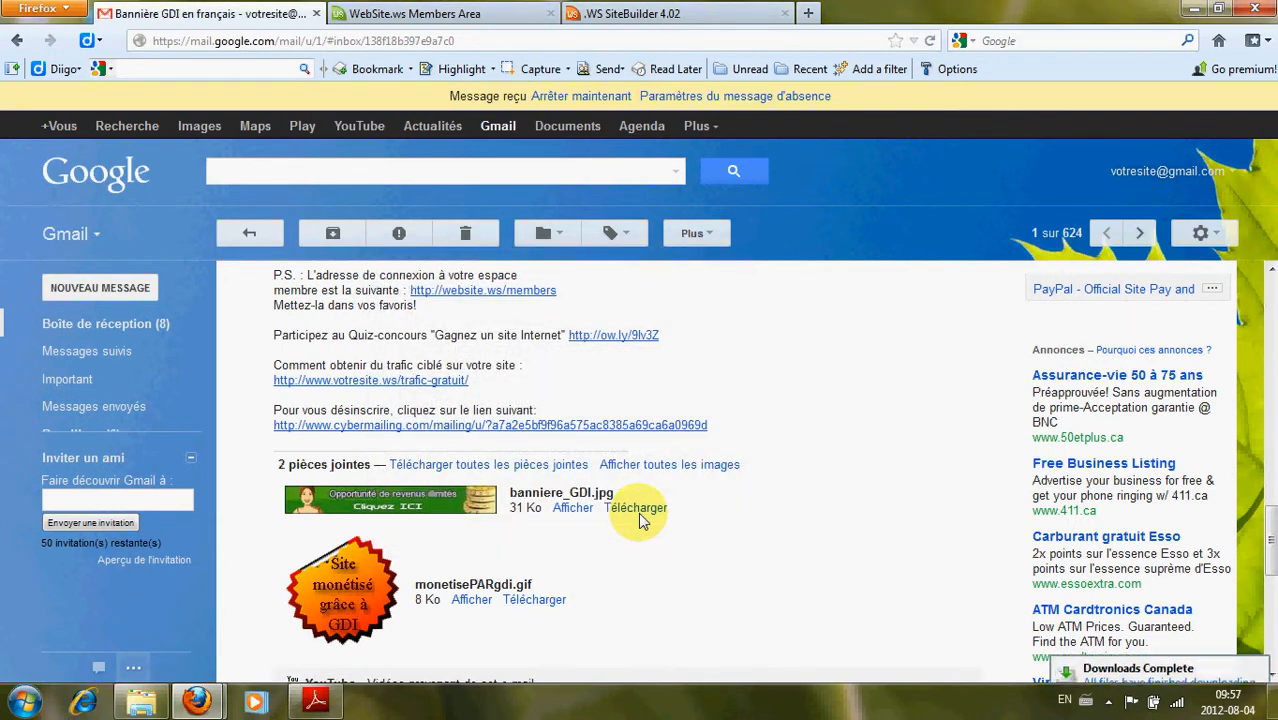
click(1141, 662)
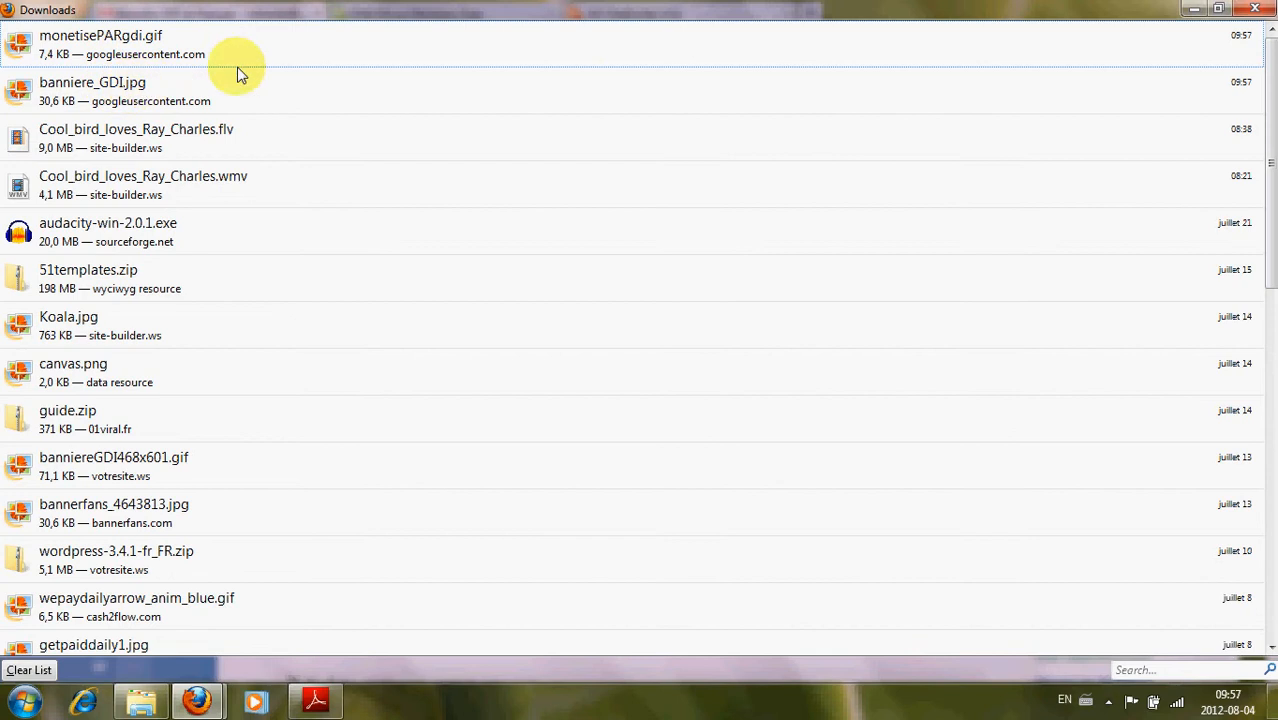
click(1190, 9)
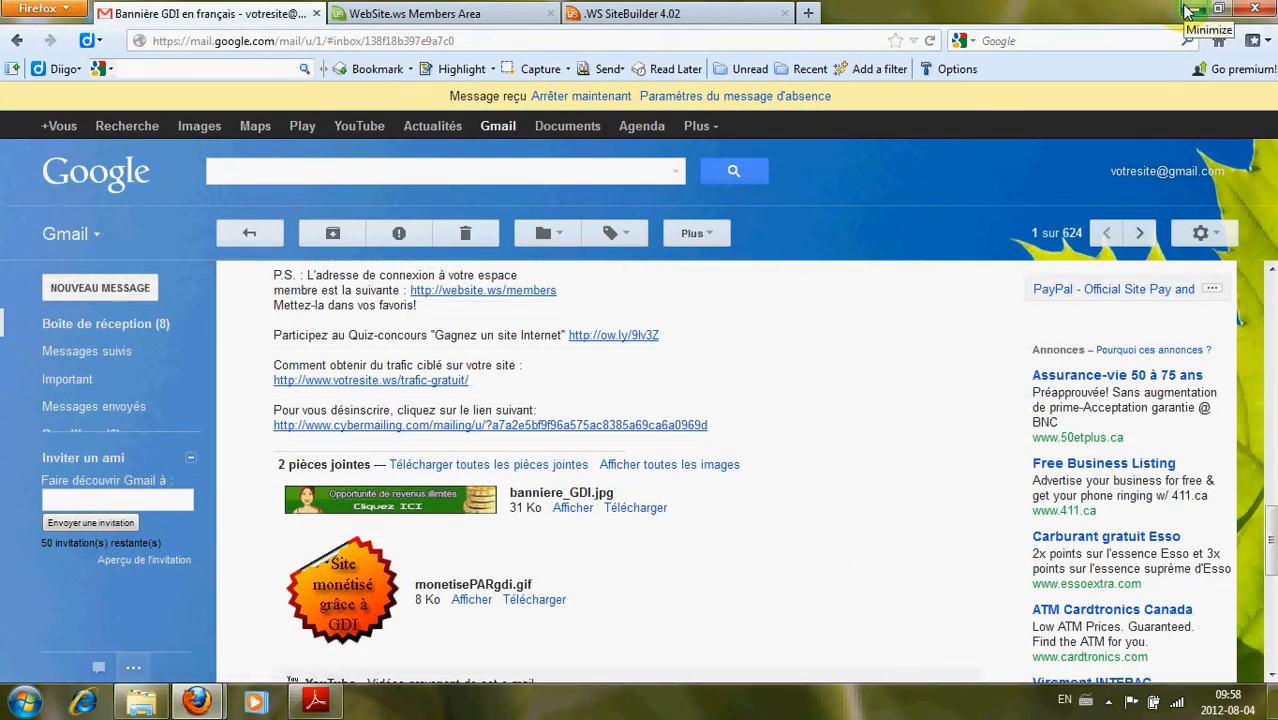
Step: Switch to WS SiteBuilder and open the page "Mes passions" for editing
click(674, 17)
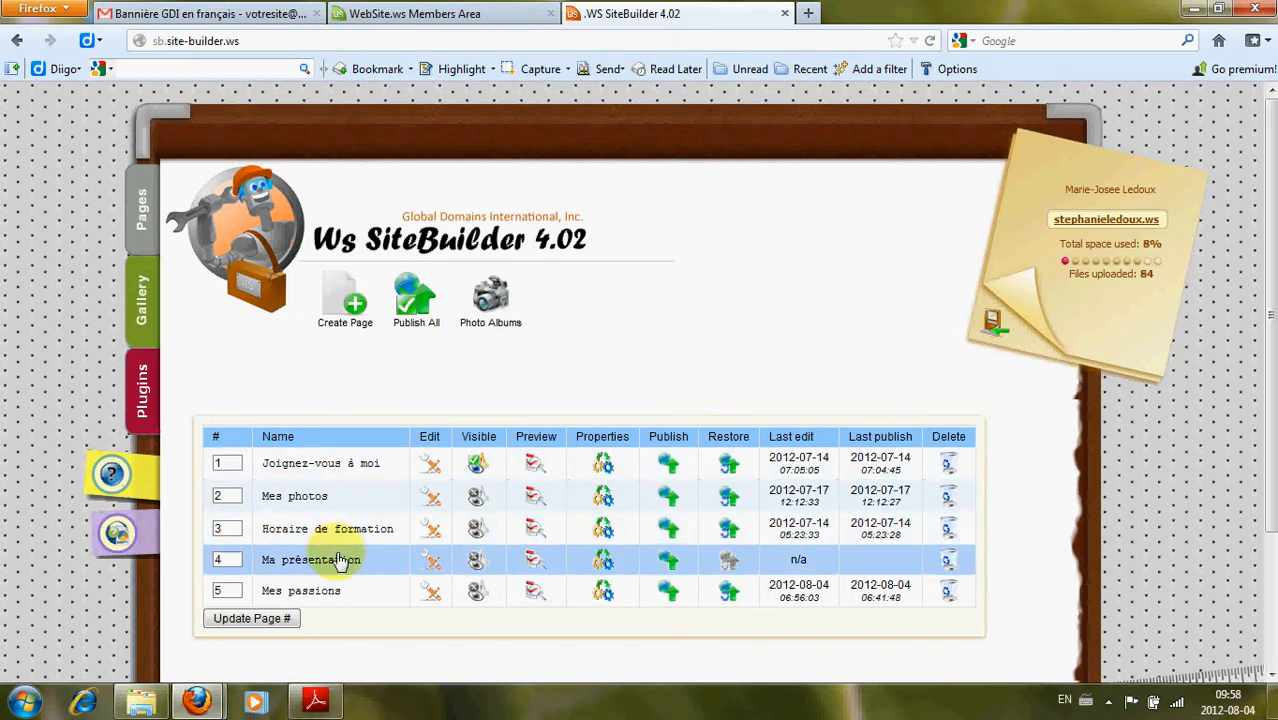
click(432, 594)
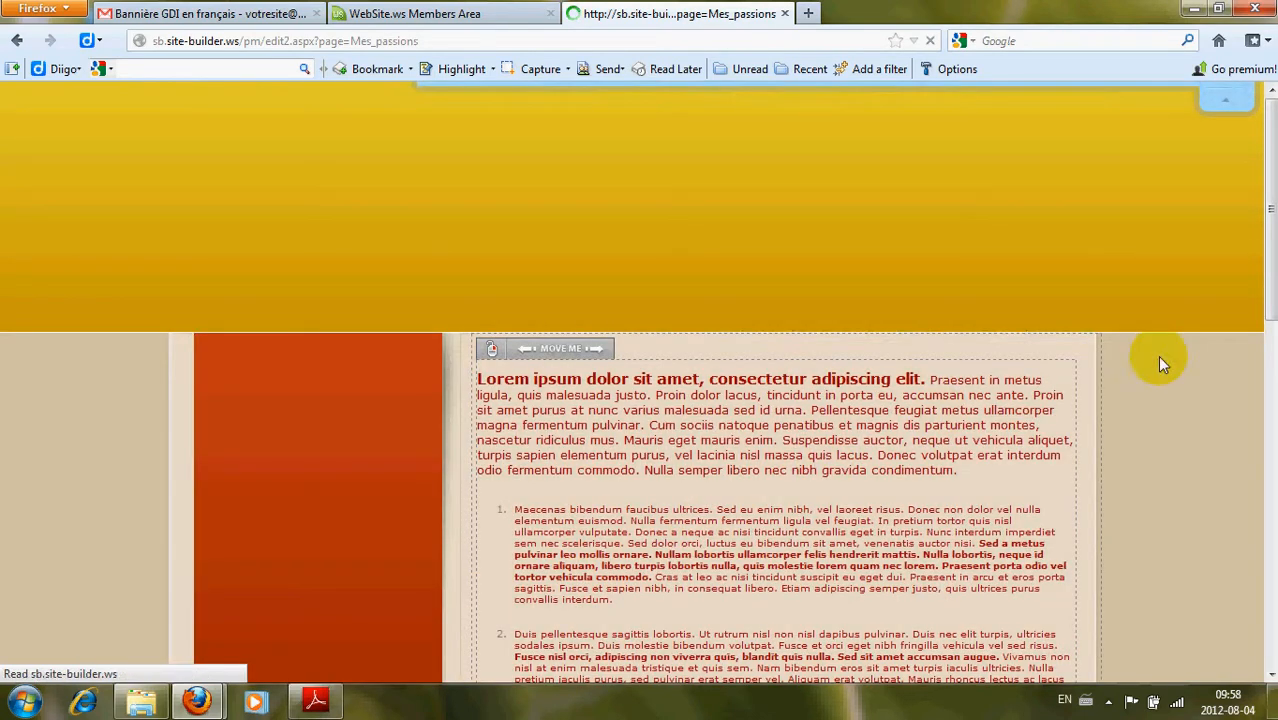
mouse_move(1272, 301)
mouse_down()
mouse_move(1273, 470)
mouse_move(1274, 290)
mouse_up()
Step: Start adding an image to the page and upload banniere_GDI from the Downloads folder for it
click(668, 101)
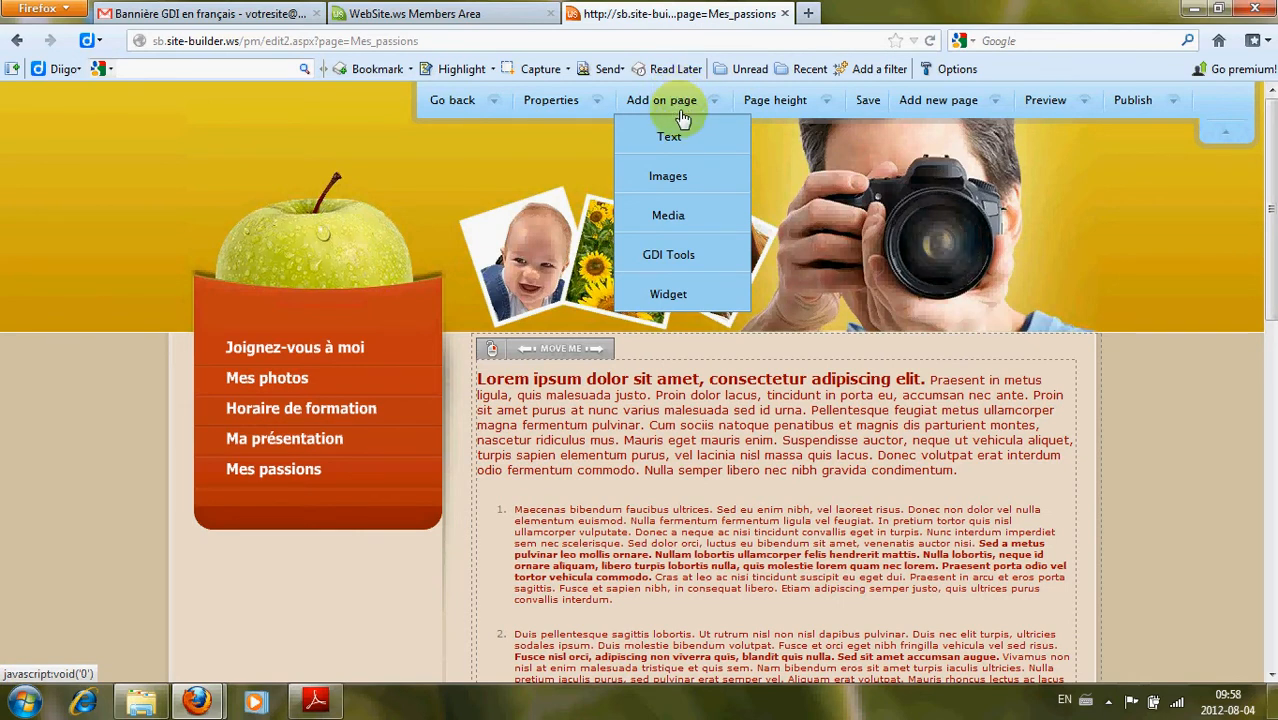
click(669, 176)
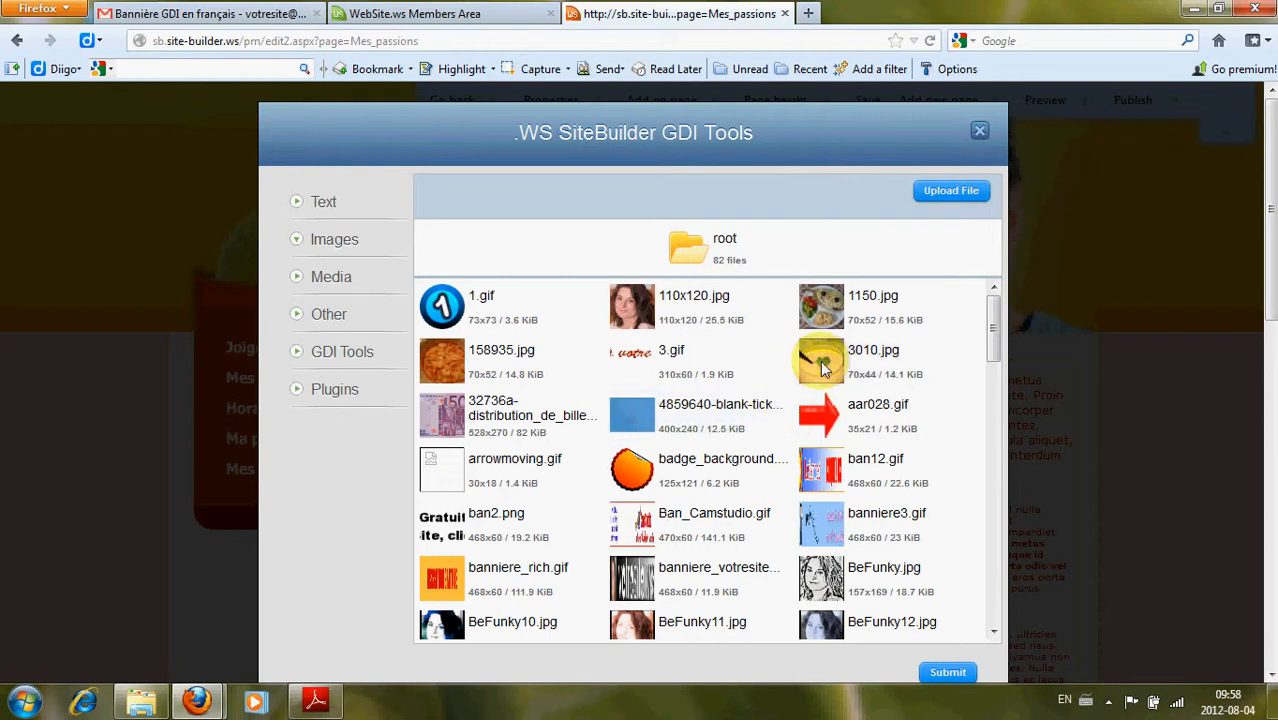
click(946, 197)
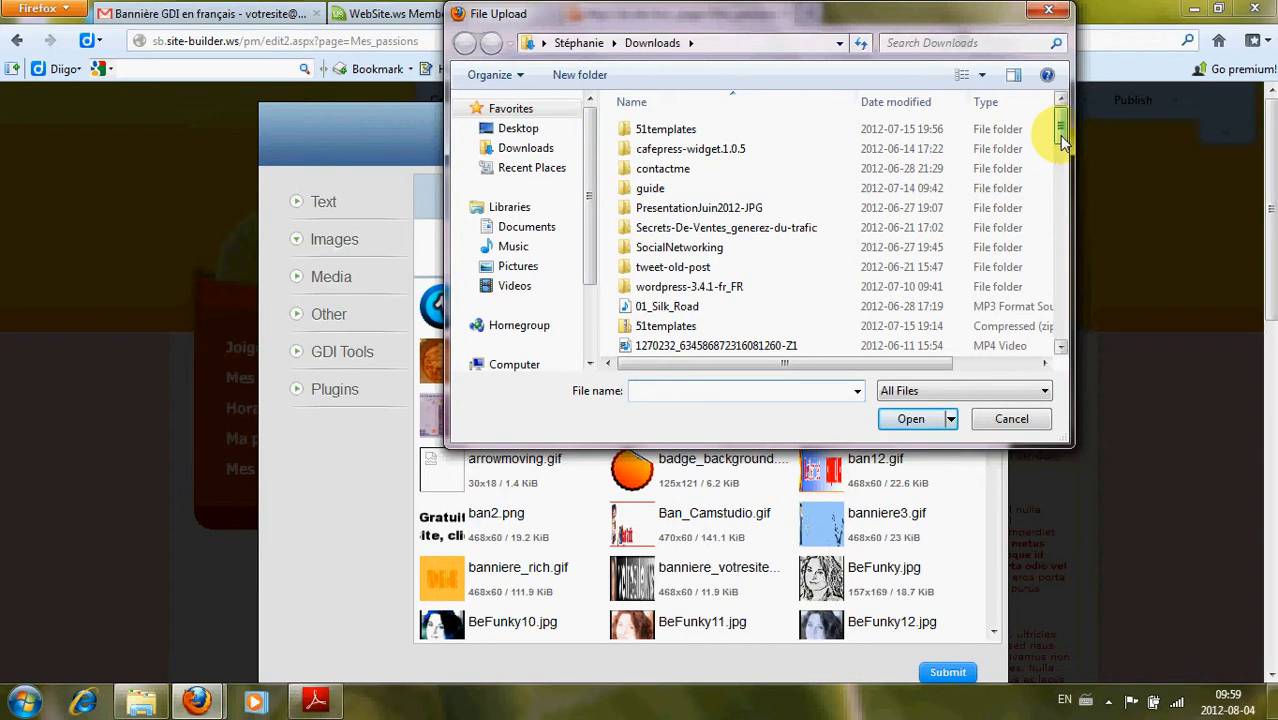
click(530, 153)
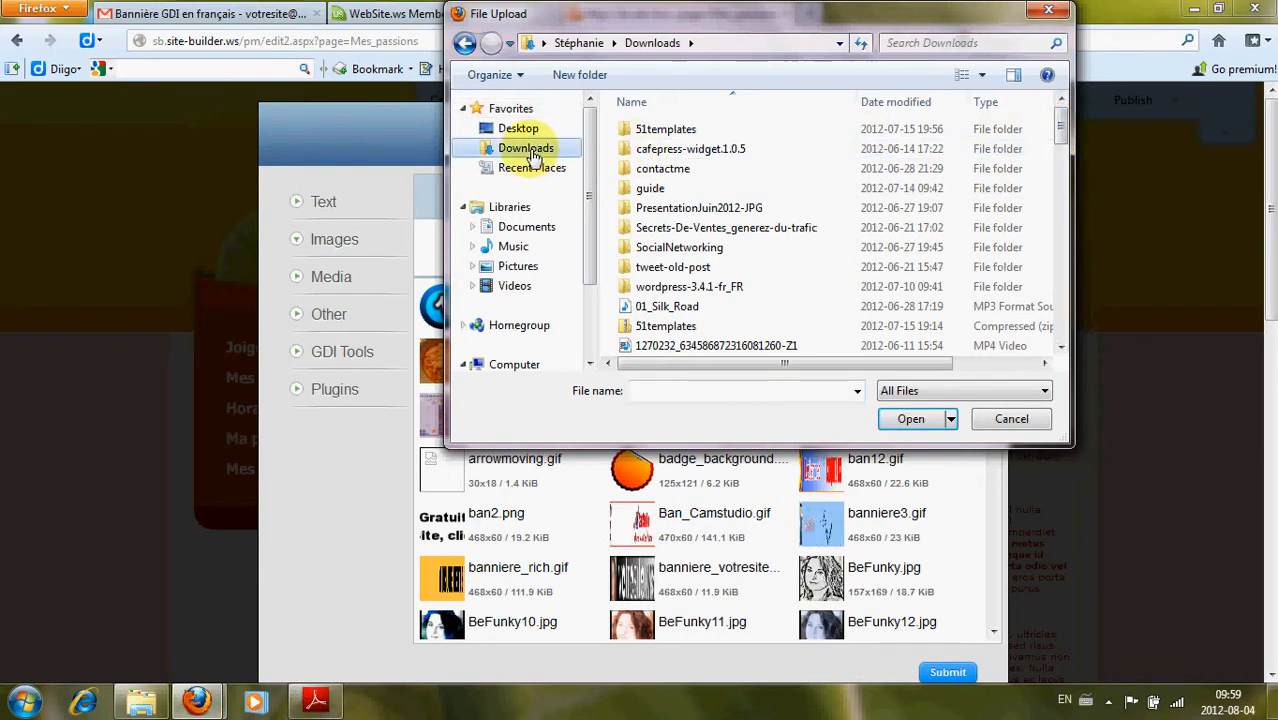
drag(1062, 137, 1061, 174)
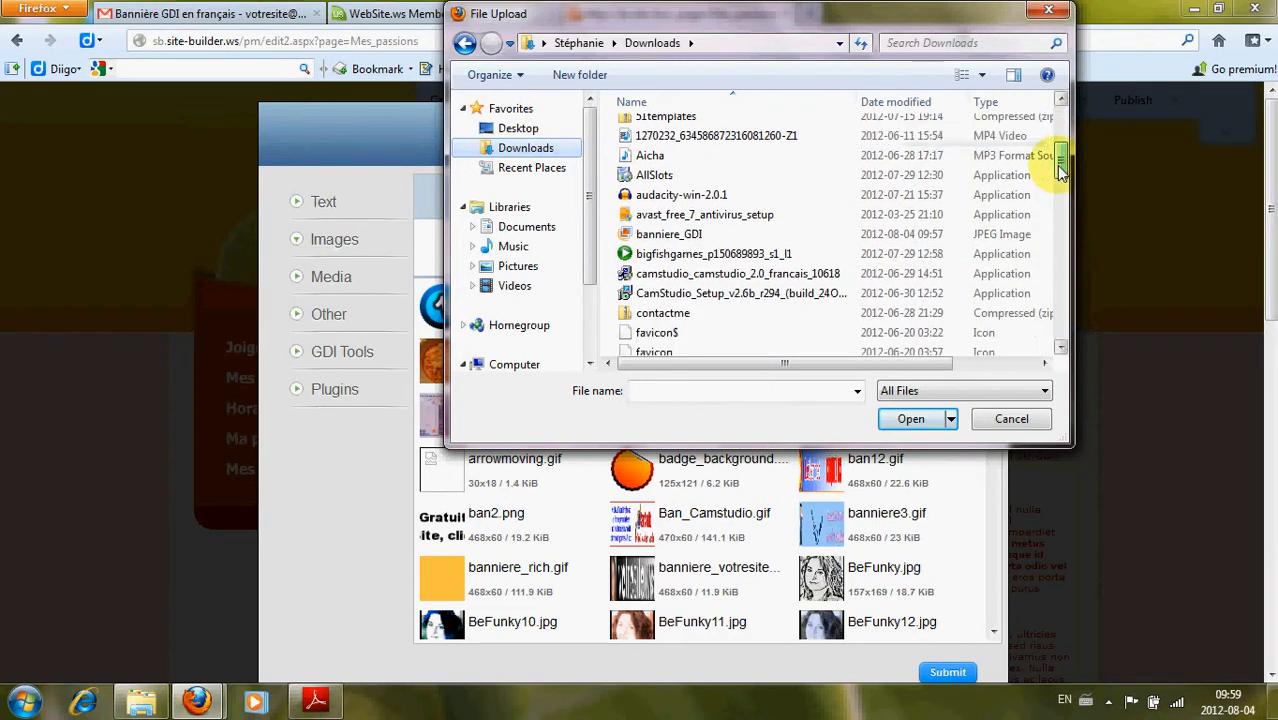
click(663, 243)
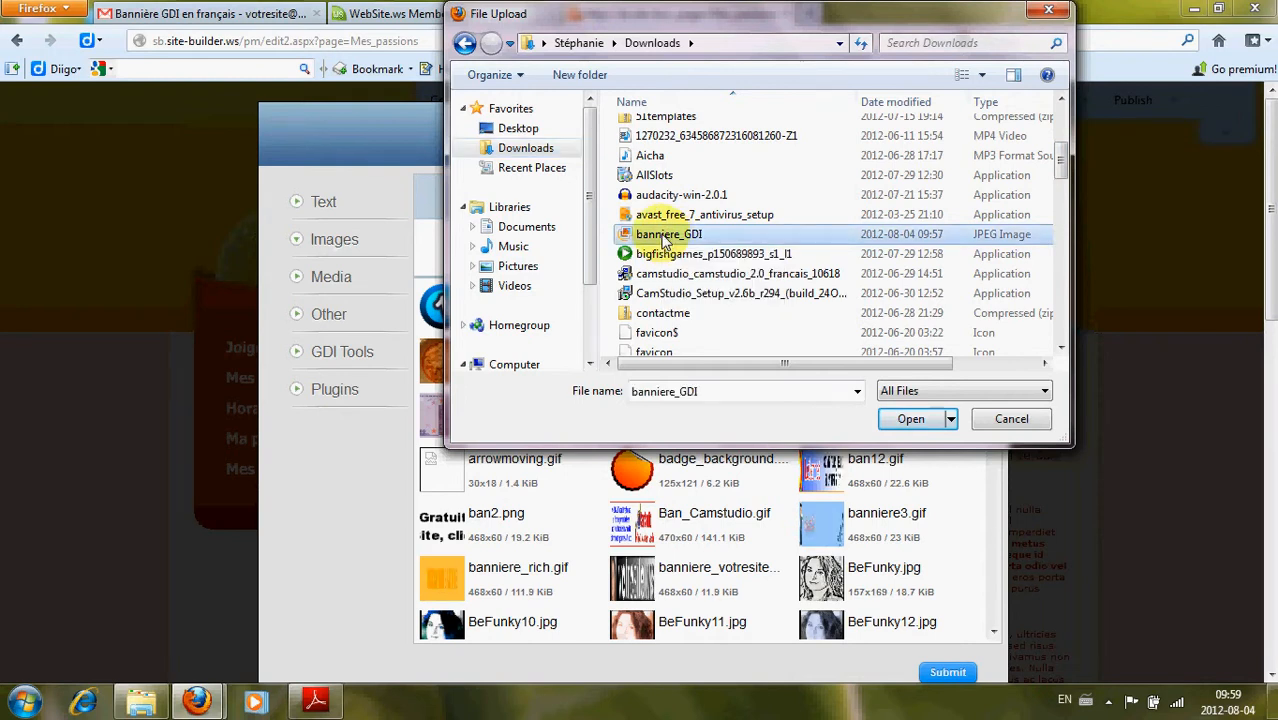
click(906, 420)
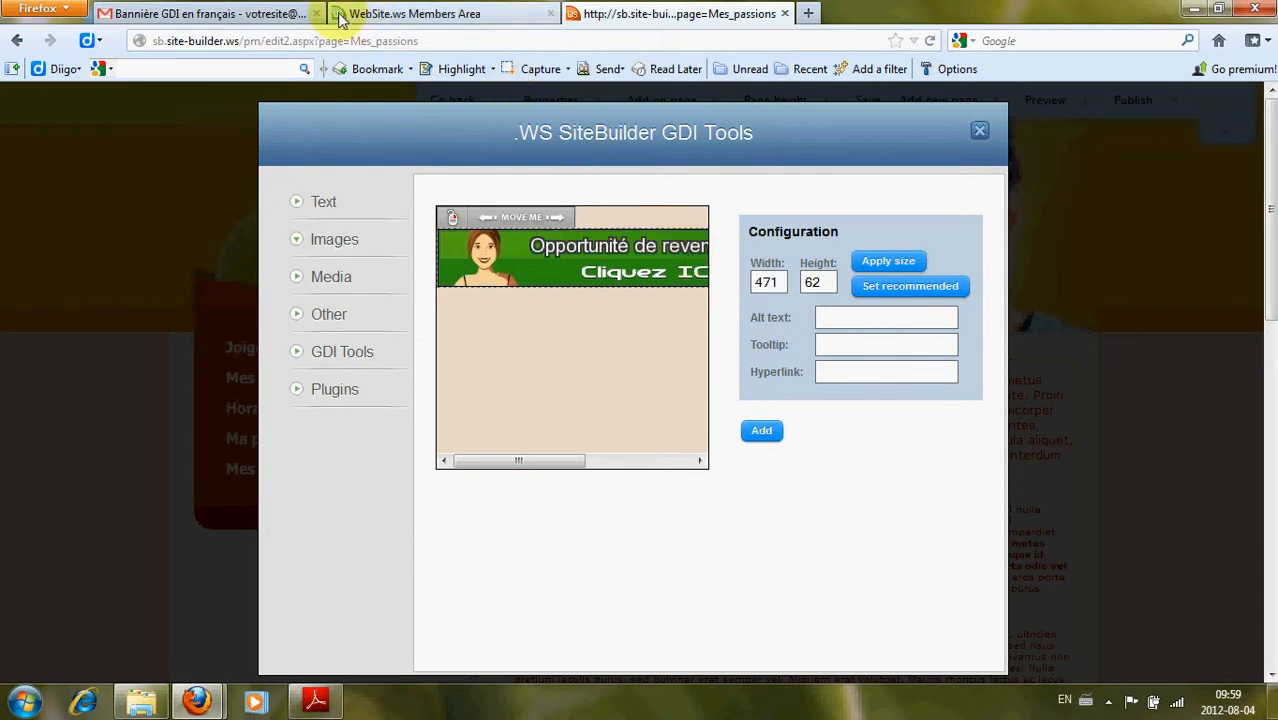
Step: Copy the French GDI presentation link from the Gmail message and enter it as the banner's hyperlink in SiteBuilder
click(240, 20)
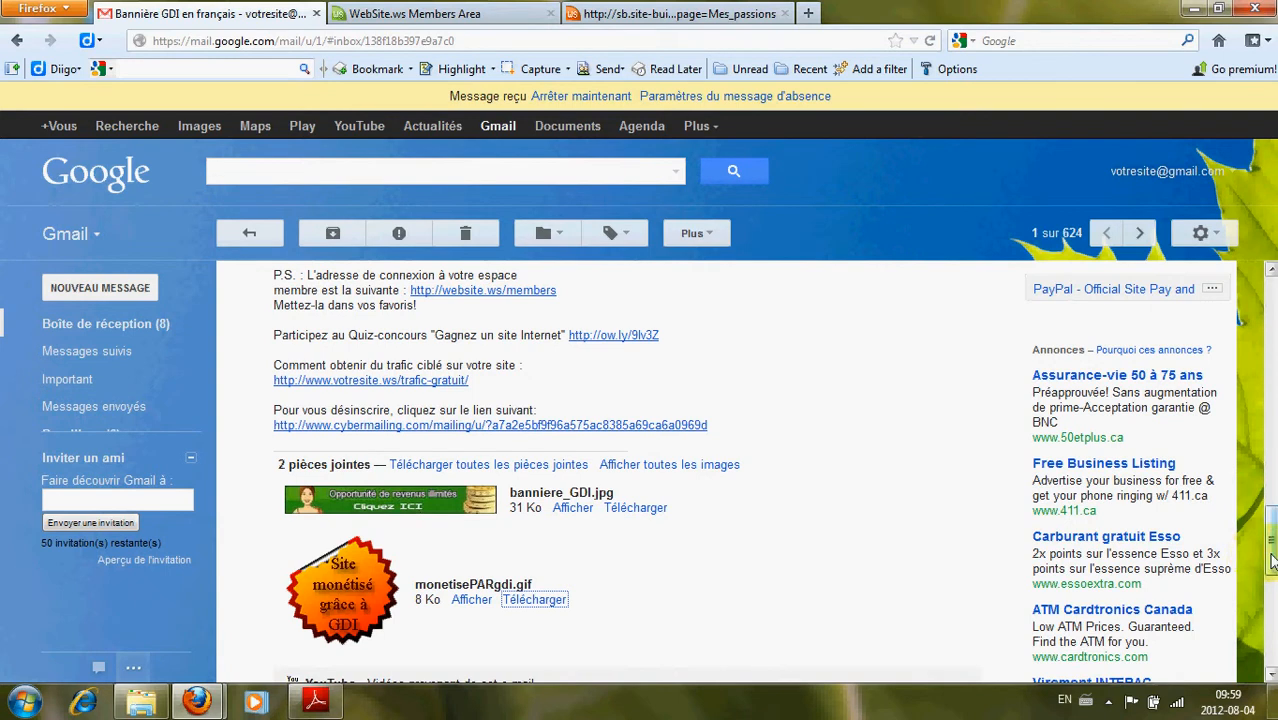
drag(1272, 560, 1272, 468)
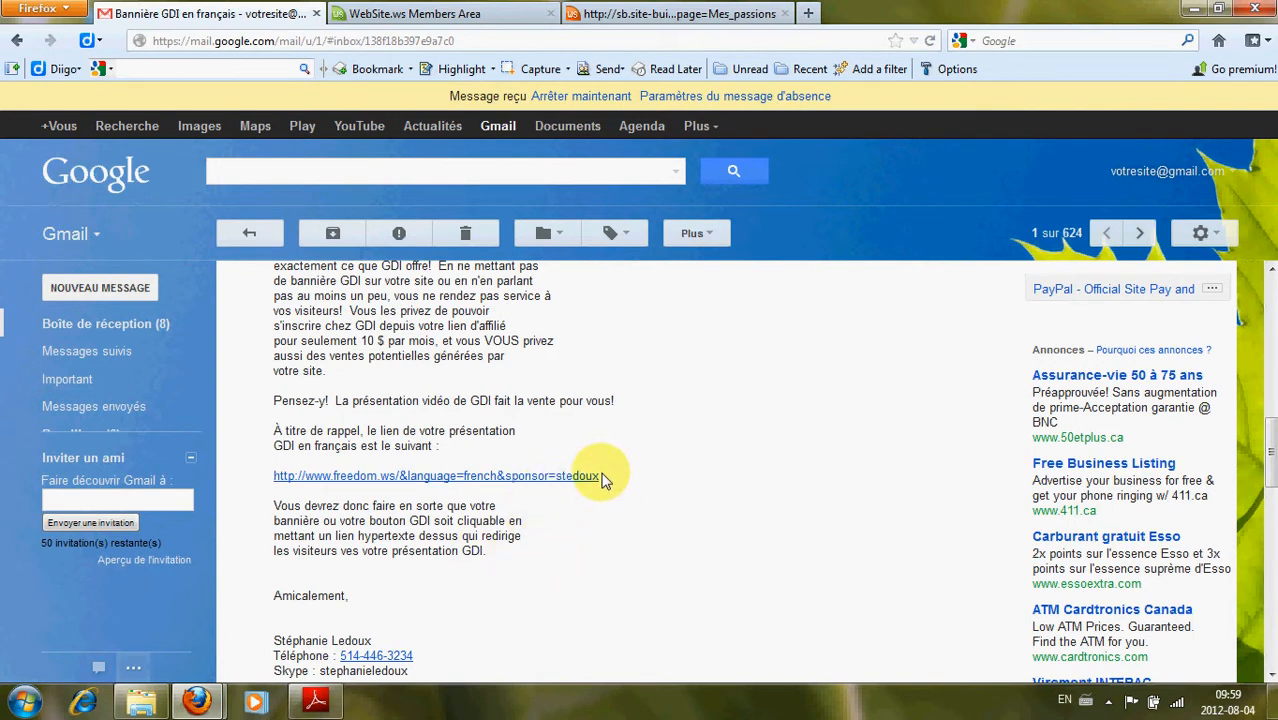
drag(598, 478, 280, 482)
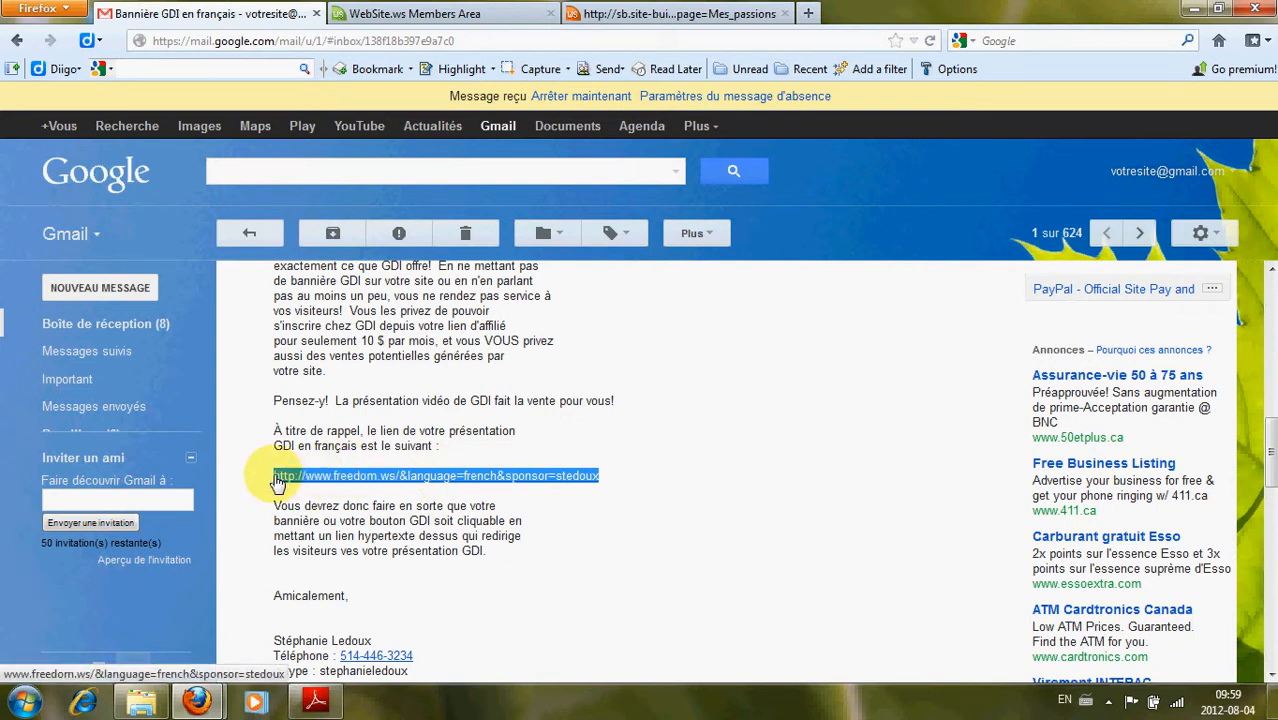
click(605, 20)
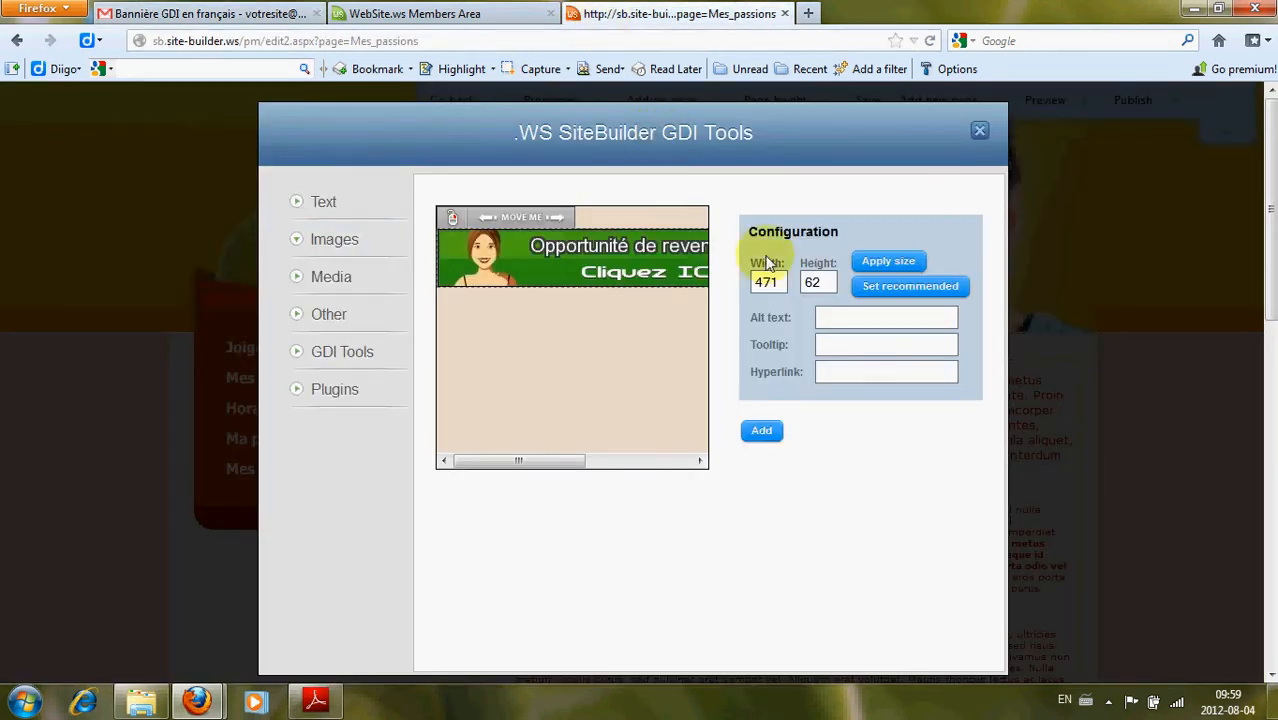
click(827, 372)
key(ctrl+v)
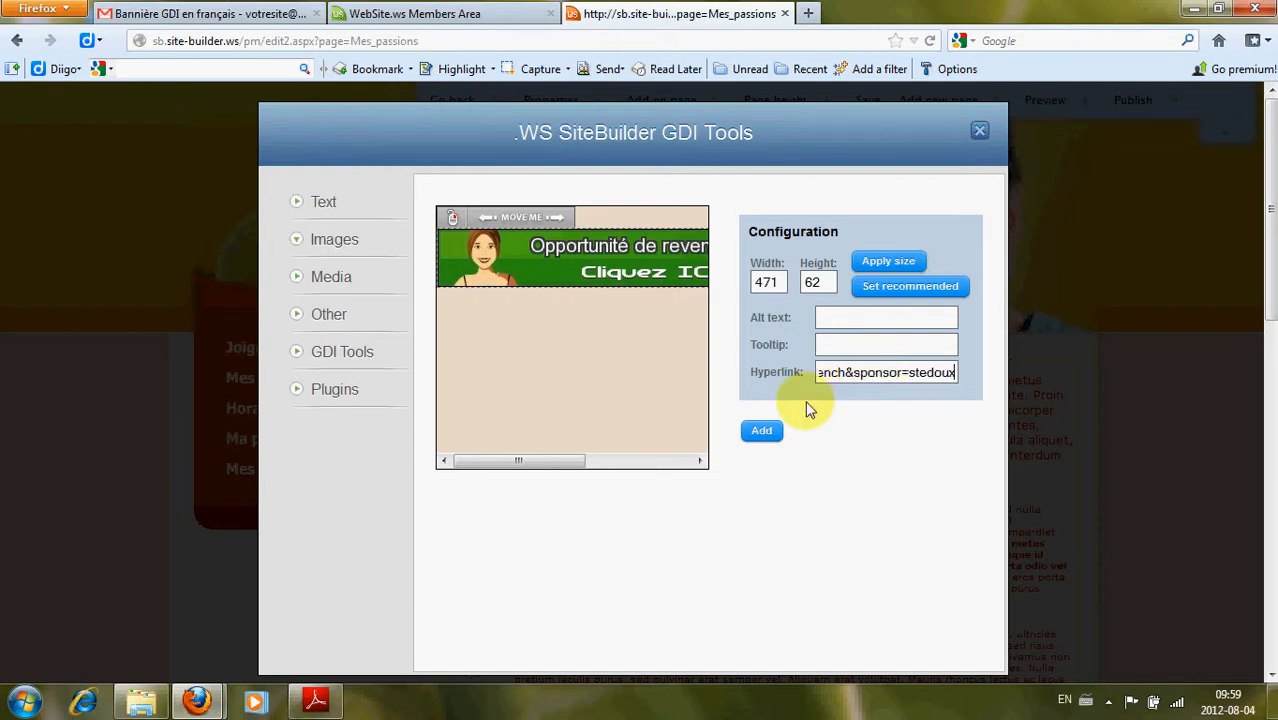
Step: Add the banner to the page, position it centred below the text block, and save the page
click(763, 429)
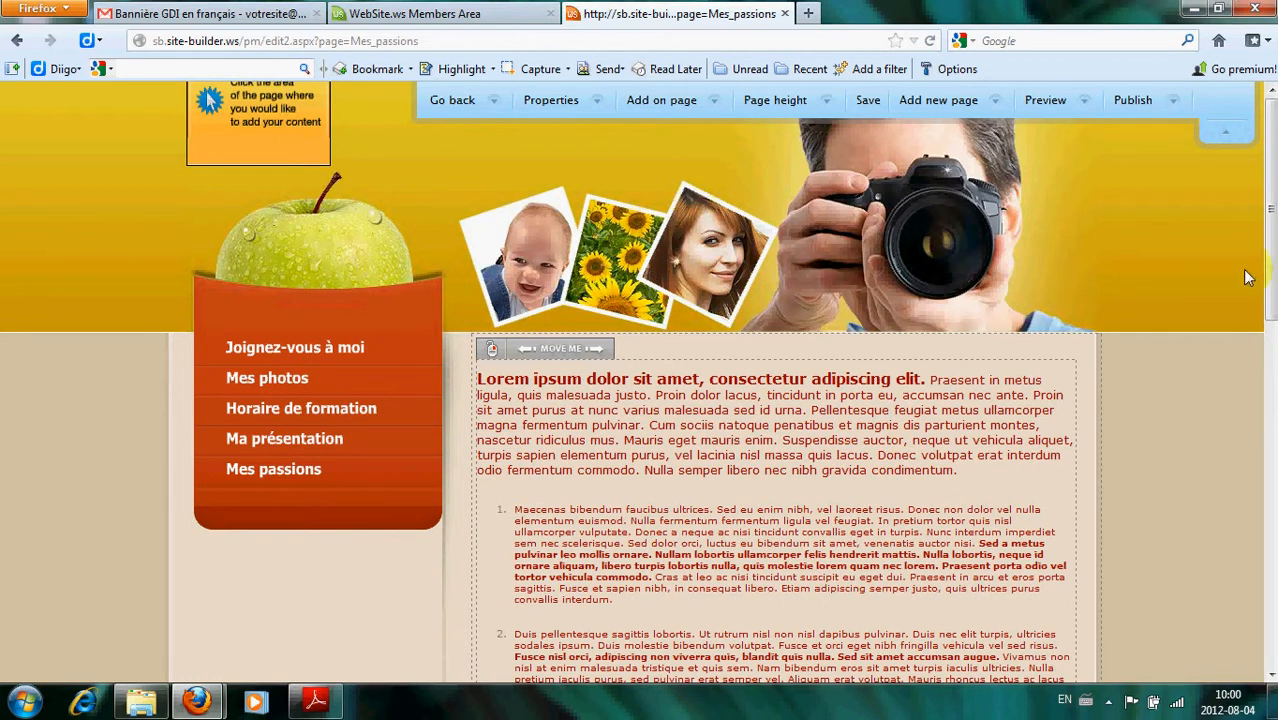
scroll(1272, 275, down, 10)
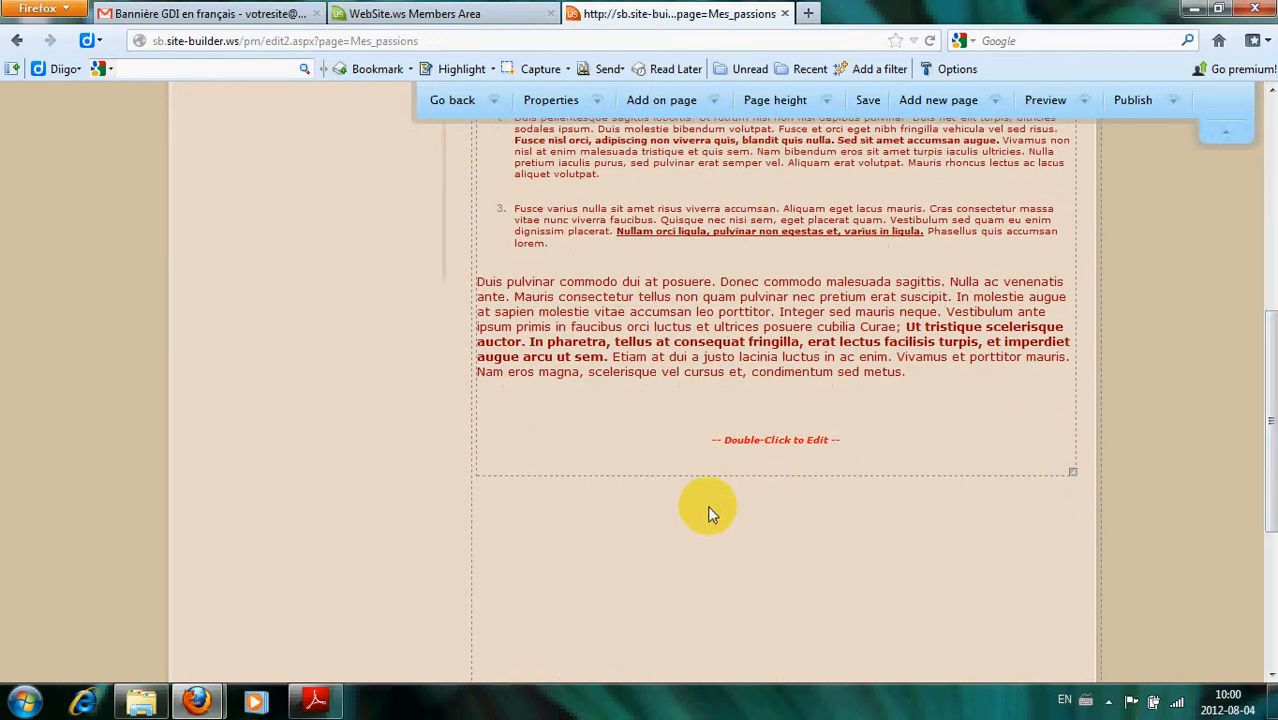
click(658, 511)
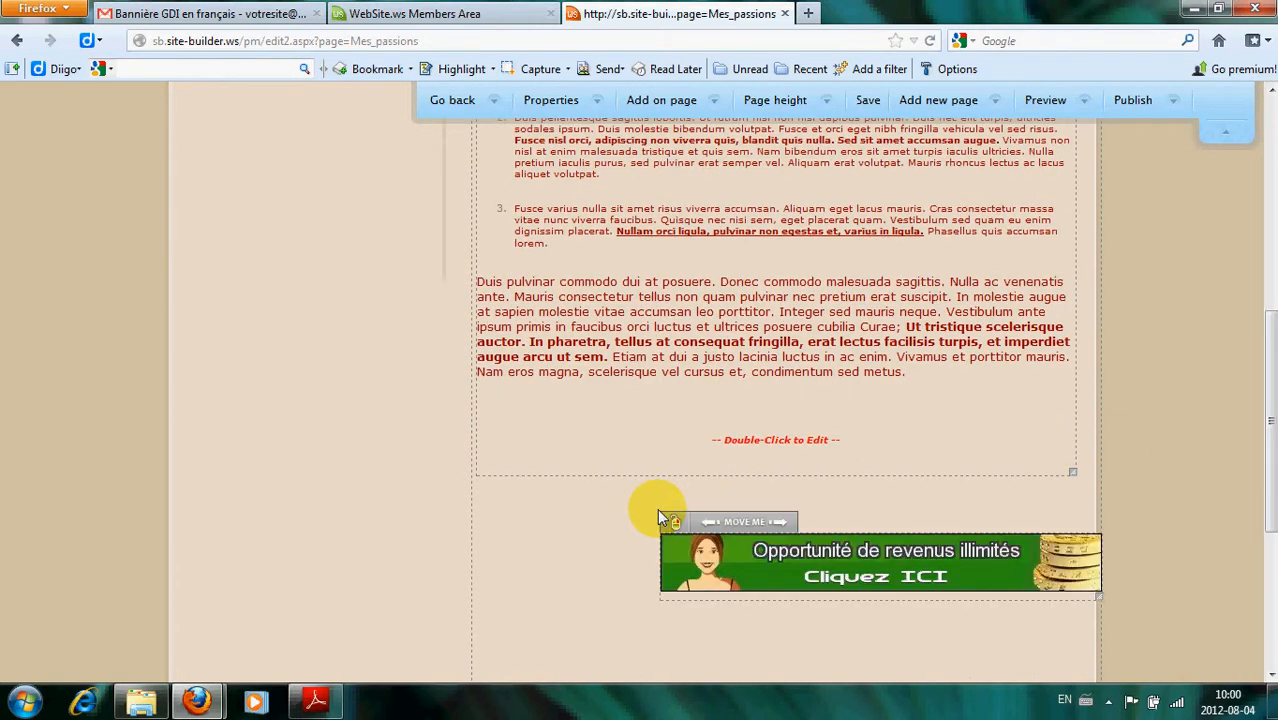
drag(714, 521, 628, 497)
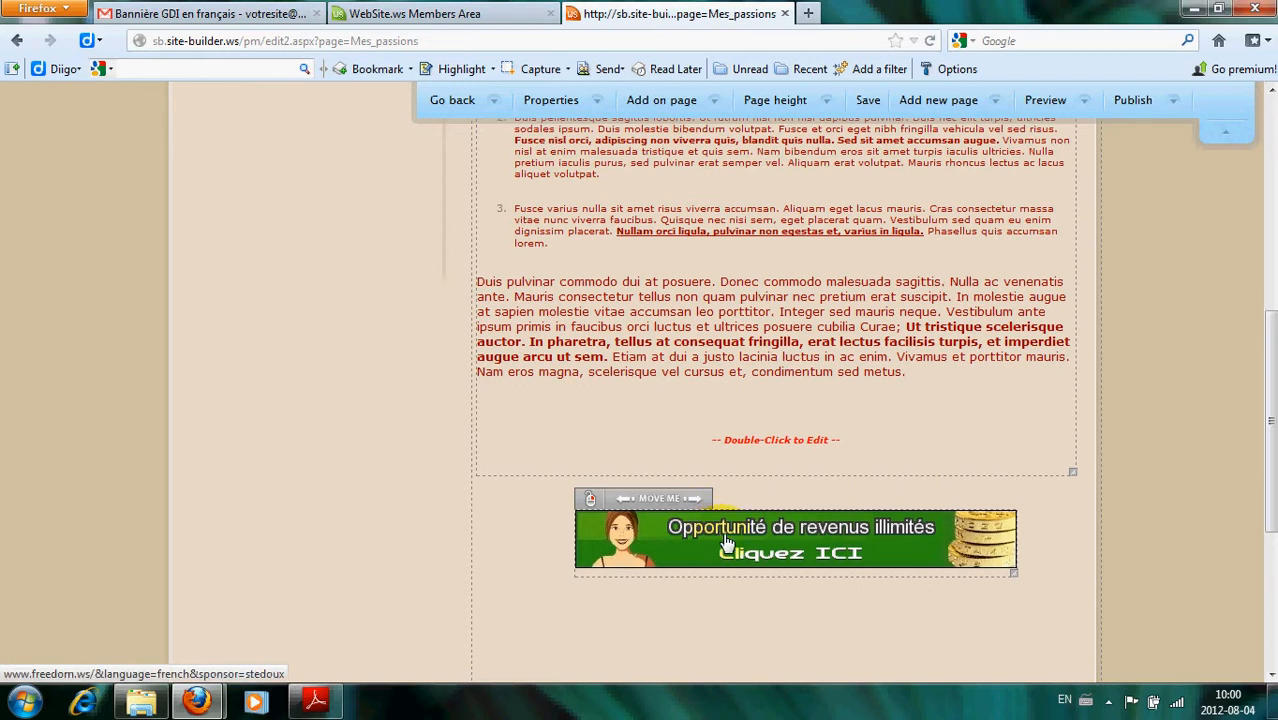
click(868, 104)
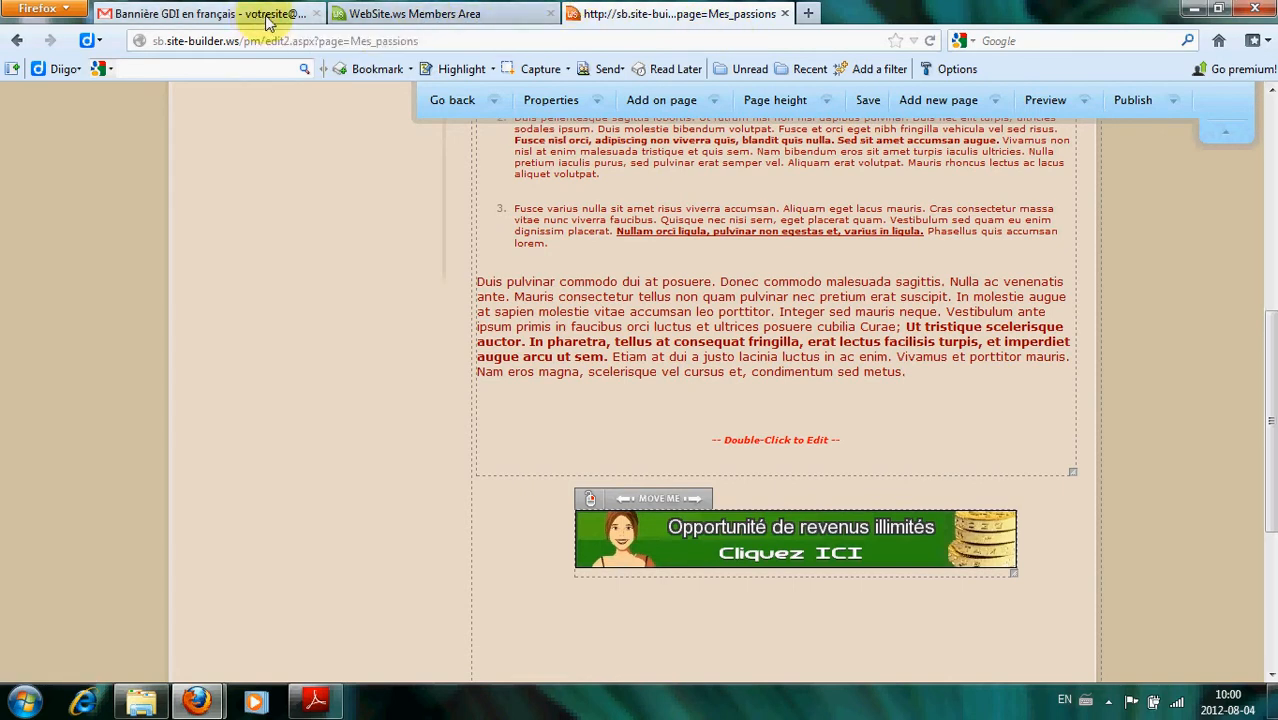
Step: Upload monetisePARgdi from the Downloads folder as another page image and set its hyperlink to the same French GDI presentation link
click(655, 103)
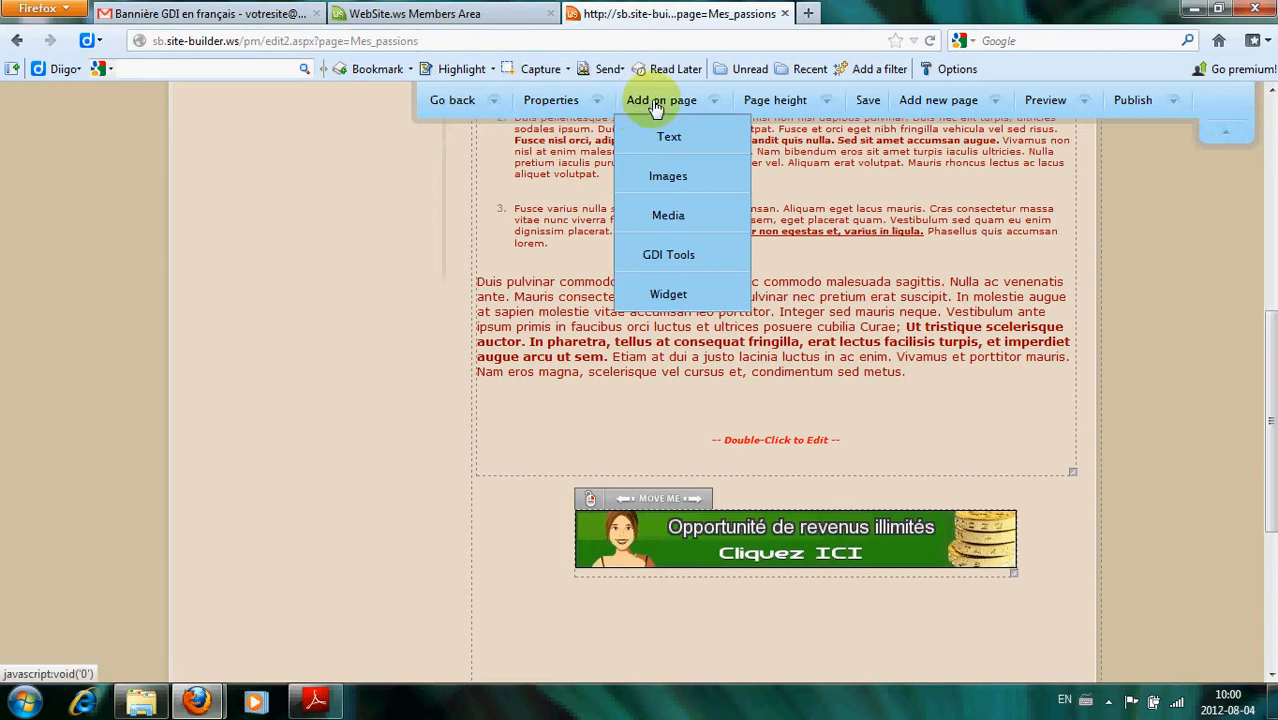
click(662, 178)
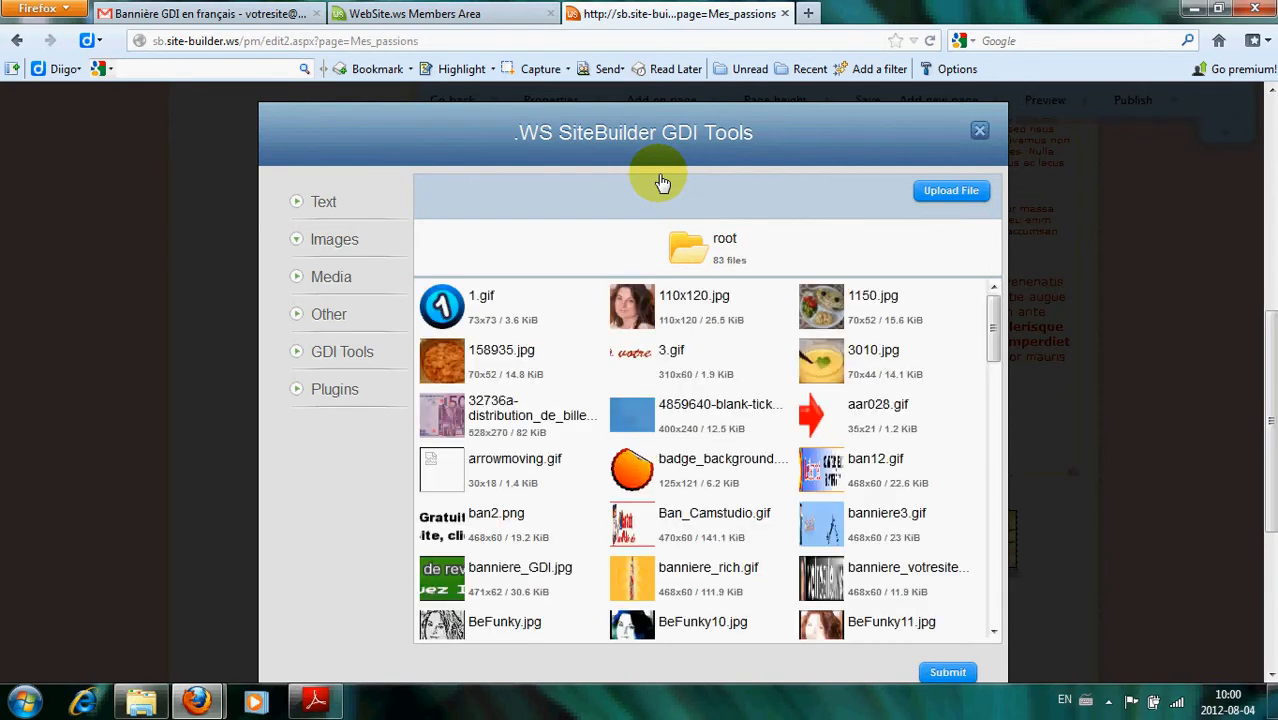
click(935, 192)
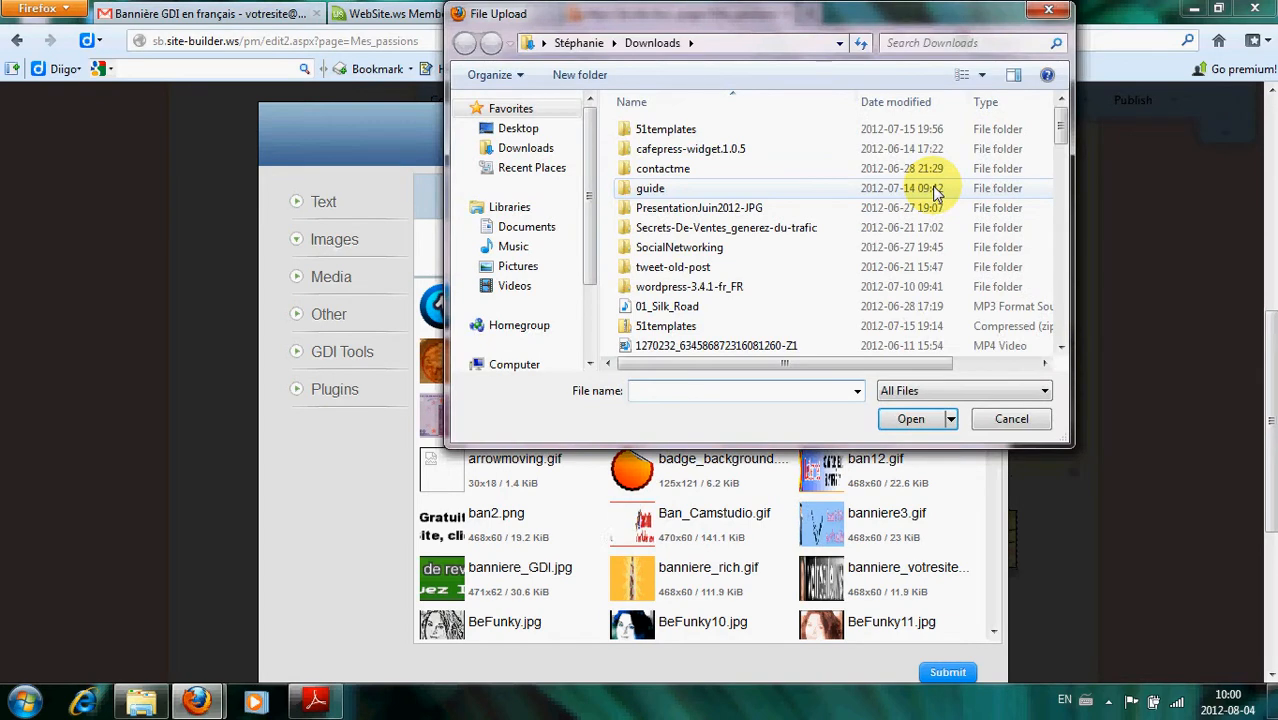
drag(1064, 133, 1057, 244)
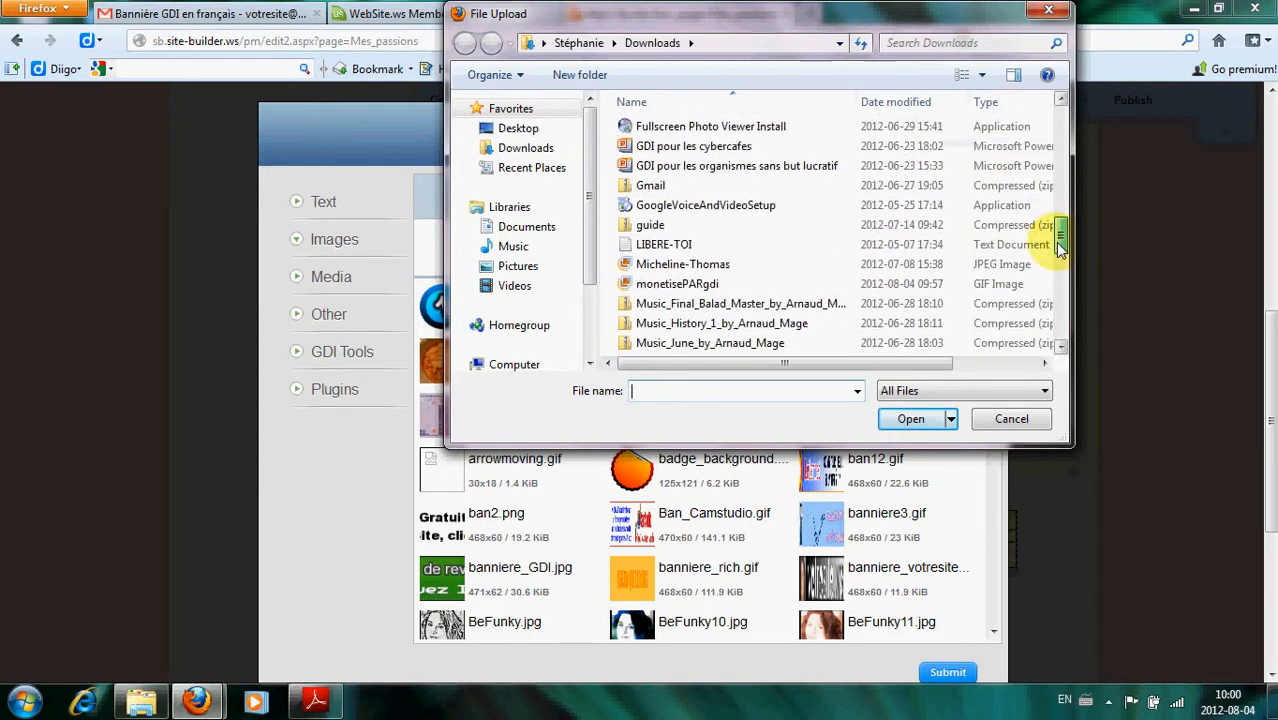
click(700, 283)
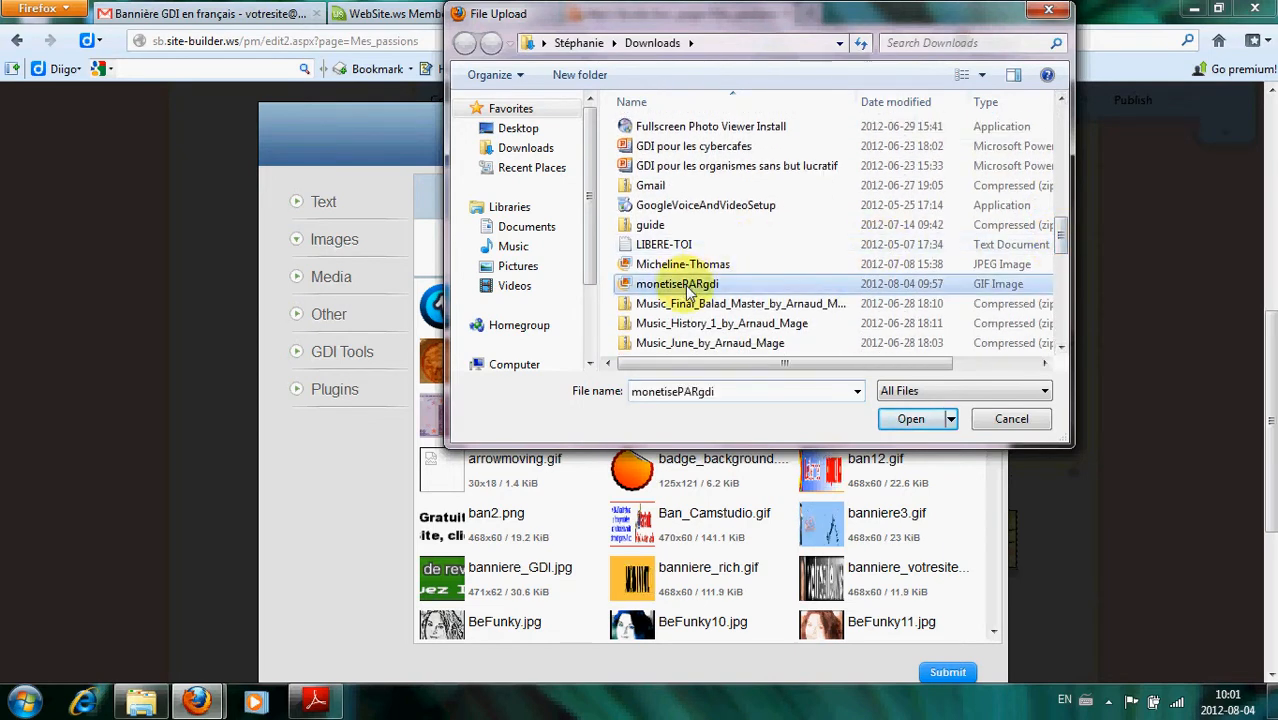
click(910, 419)
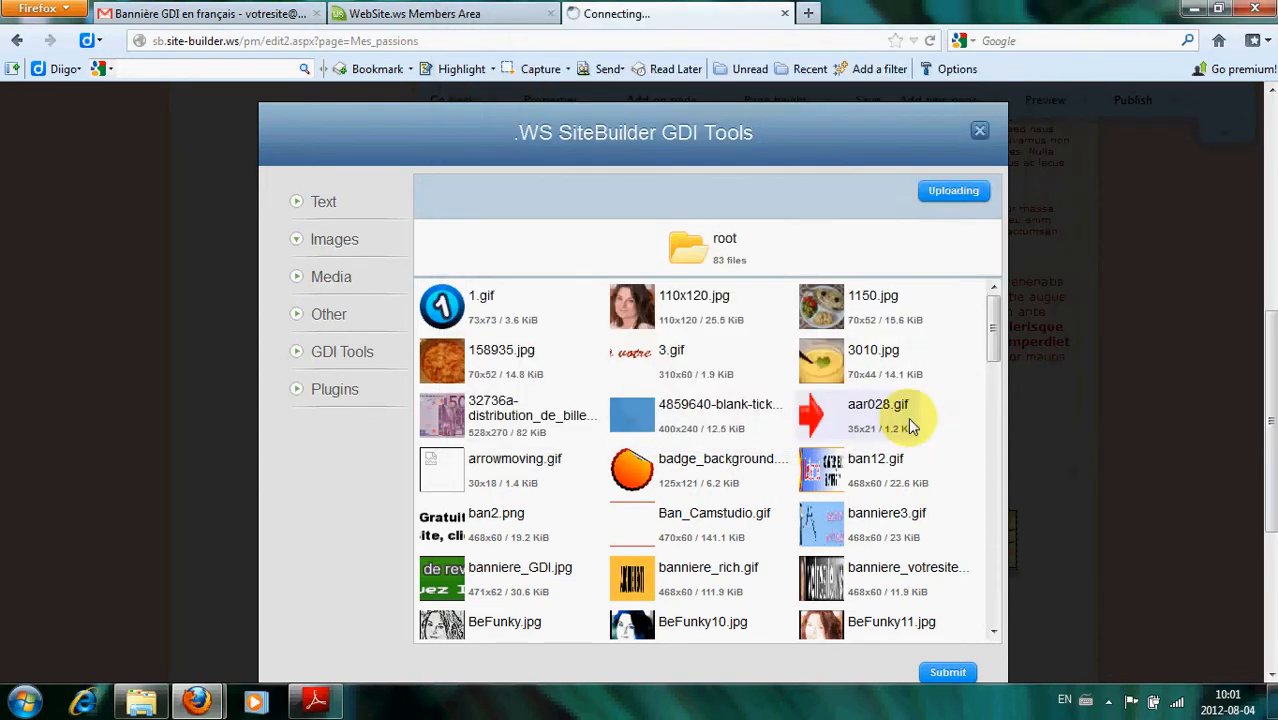
click(824, 410)
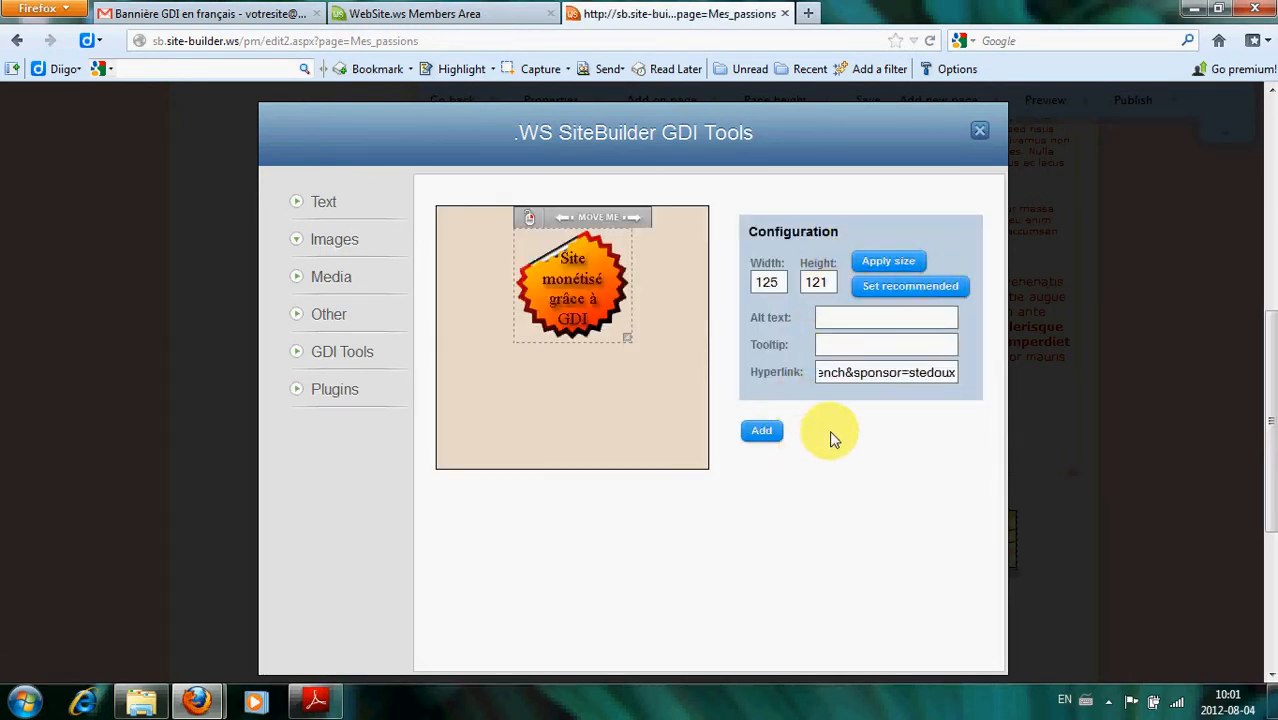
Step: Add the monetisePARgdi badge to the page, place it centred below the green banner, and save the page
drag(905, 372, 785, 375)
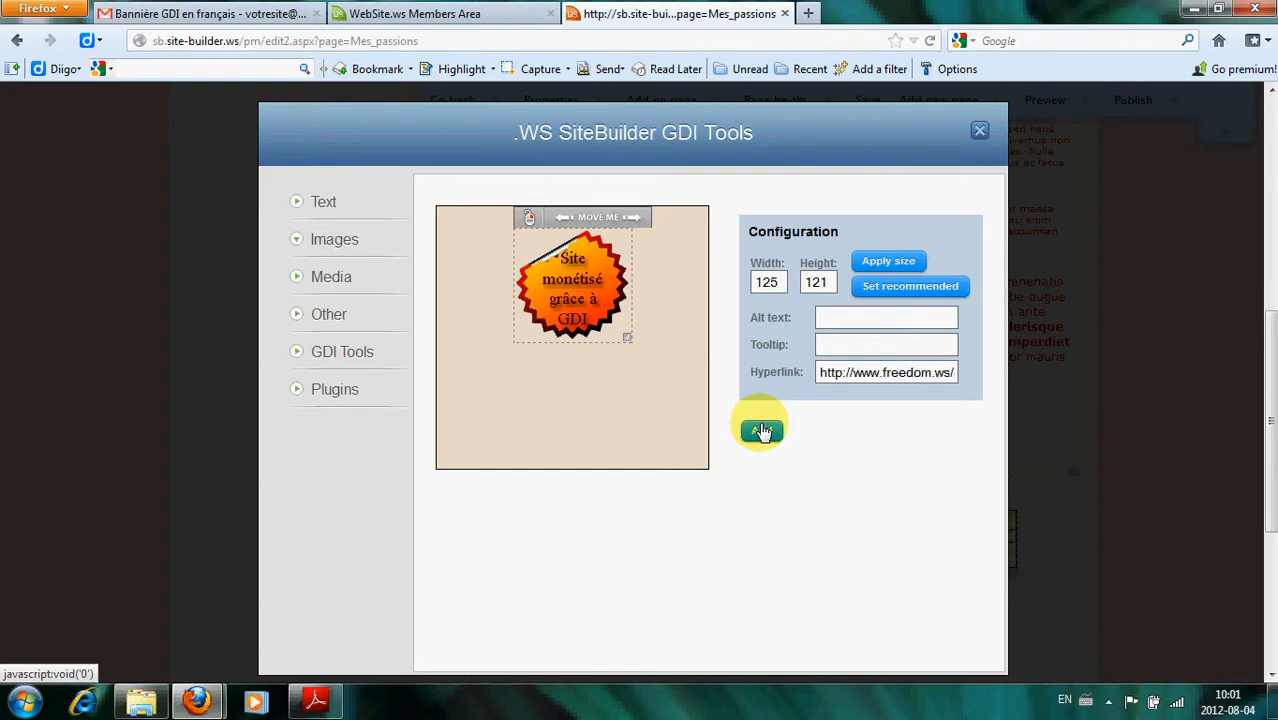
click(762, 431)
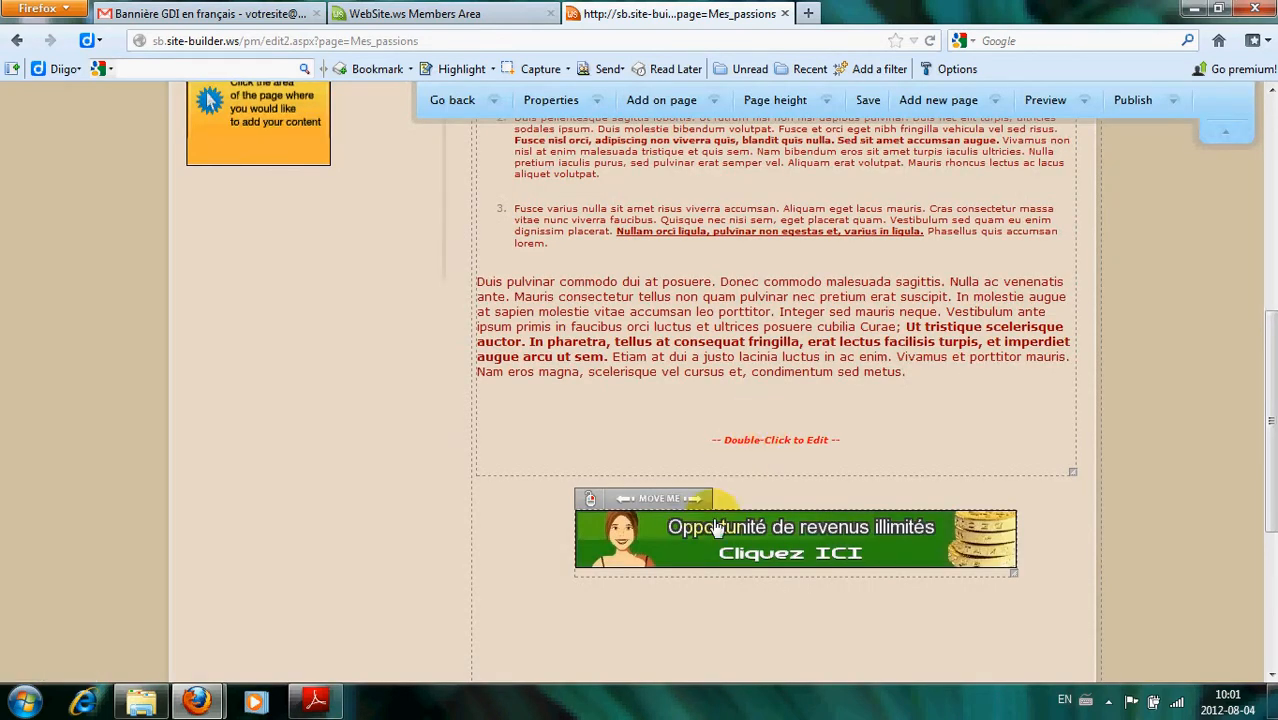
click(703, 606)
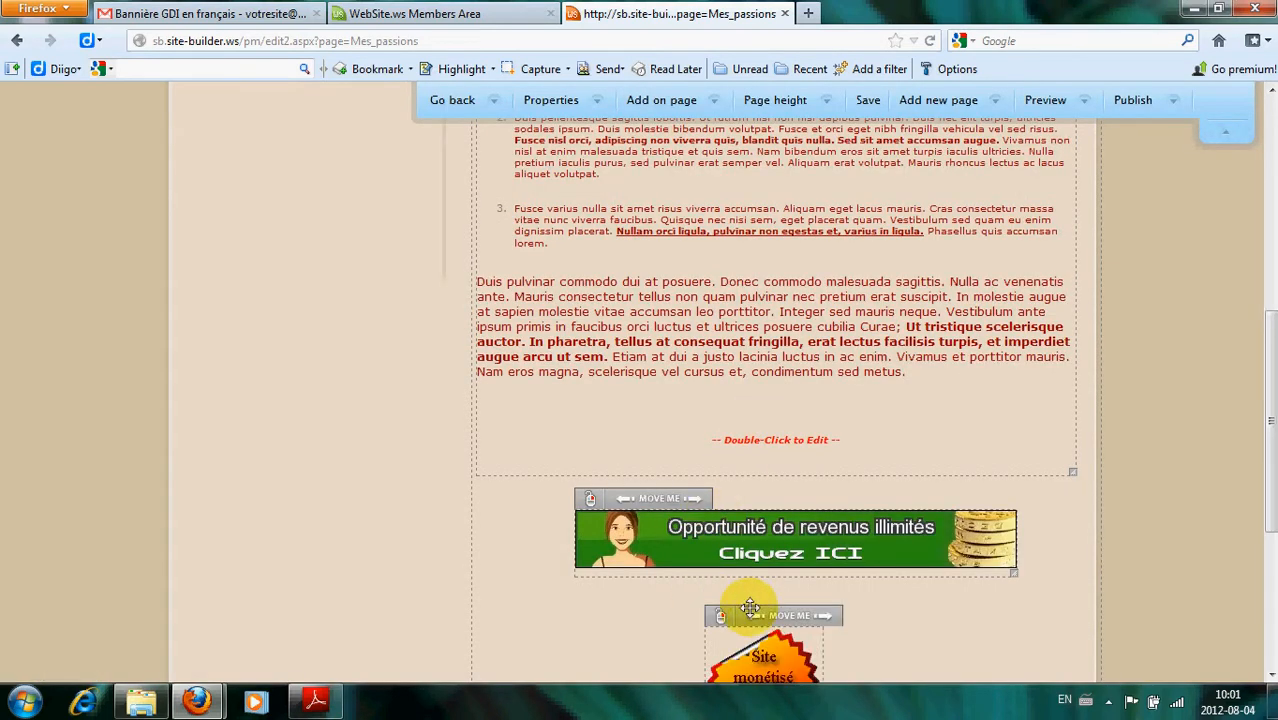
drag(1267, 480, 1268, 518)
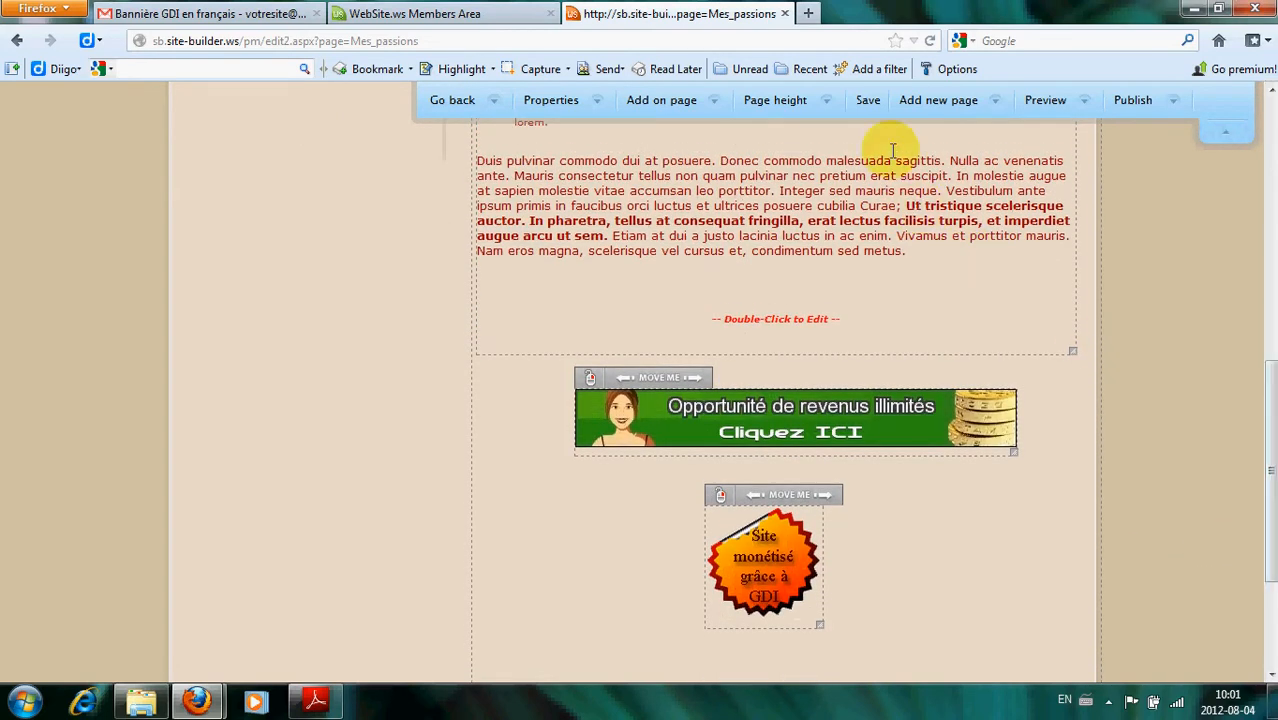
click(868, 101)
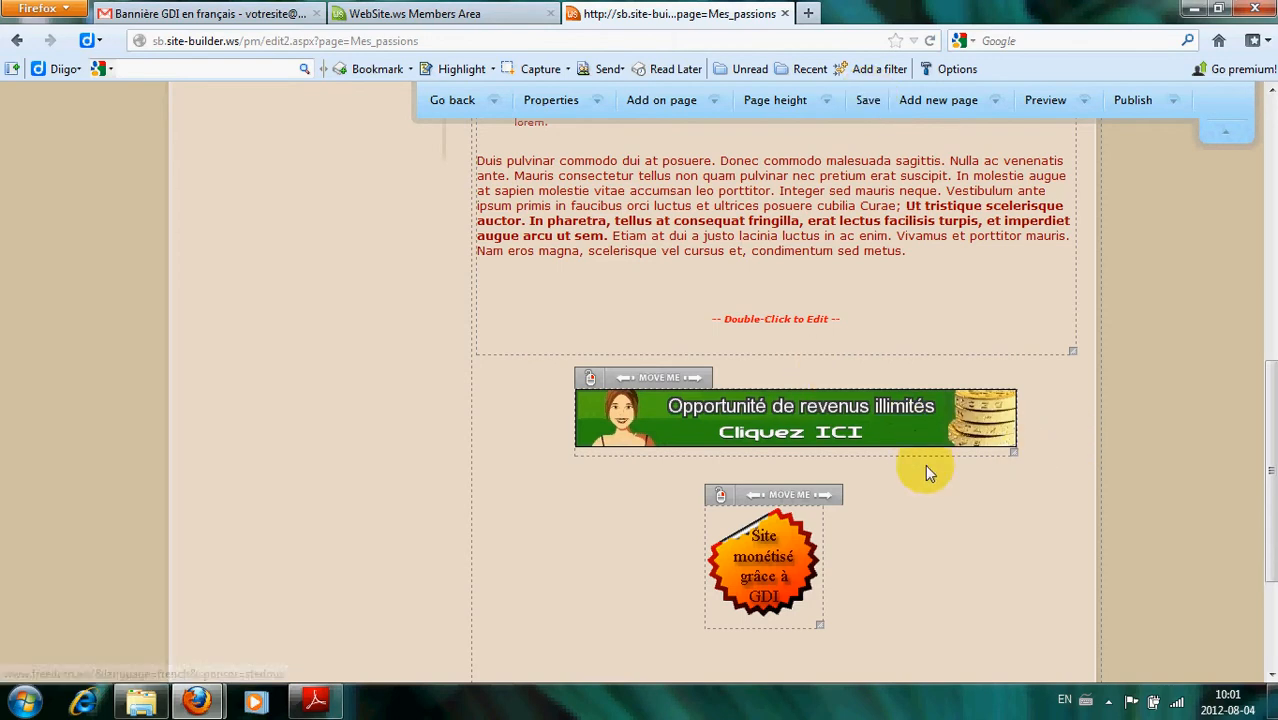
Step: Try repositioning the banner directly under the last text paragraph and the badge just below the banner
drag(767, 496, 802, 500)
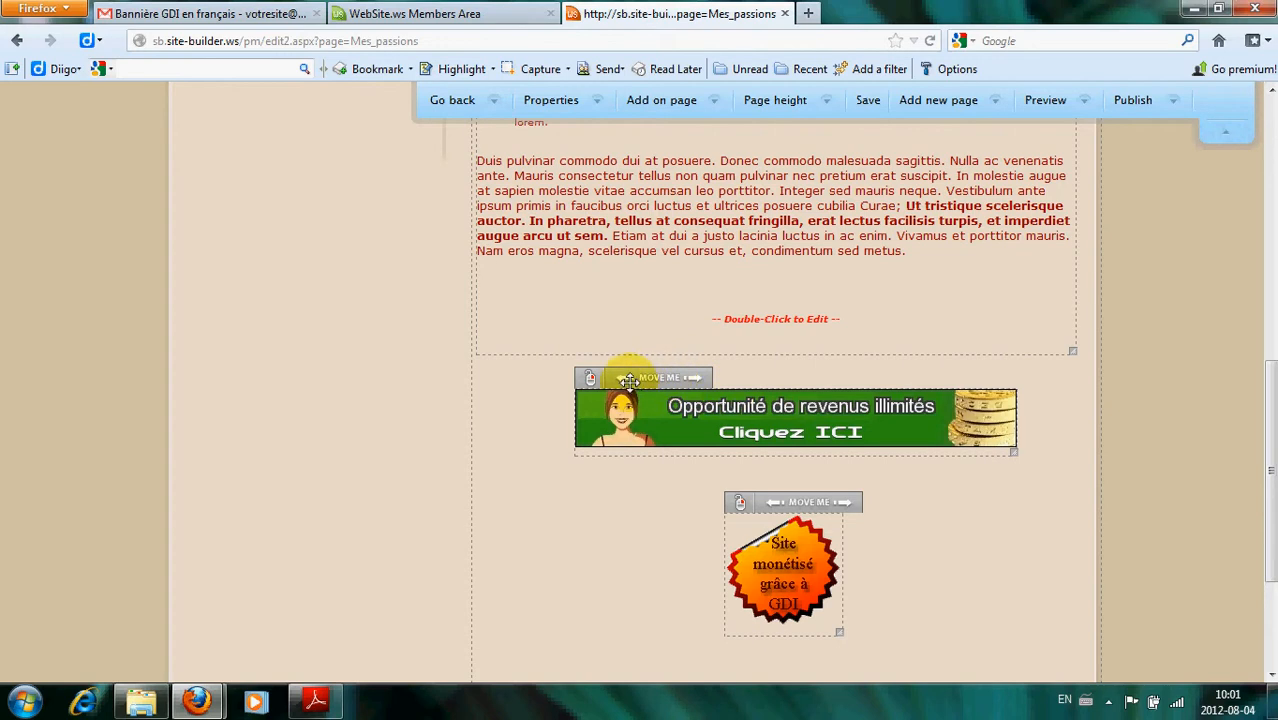
drag(631, 378, 675, 286)
drag(736, 500, 895, 184)
drag(1268, 390, 1270, 270)
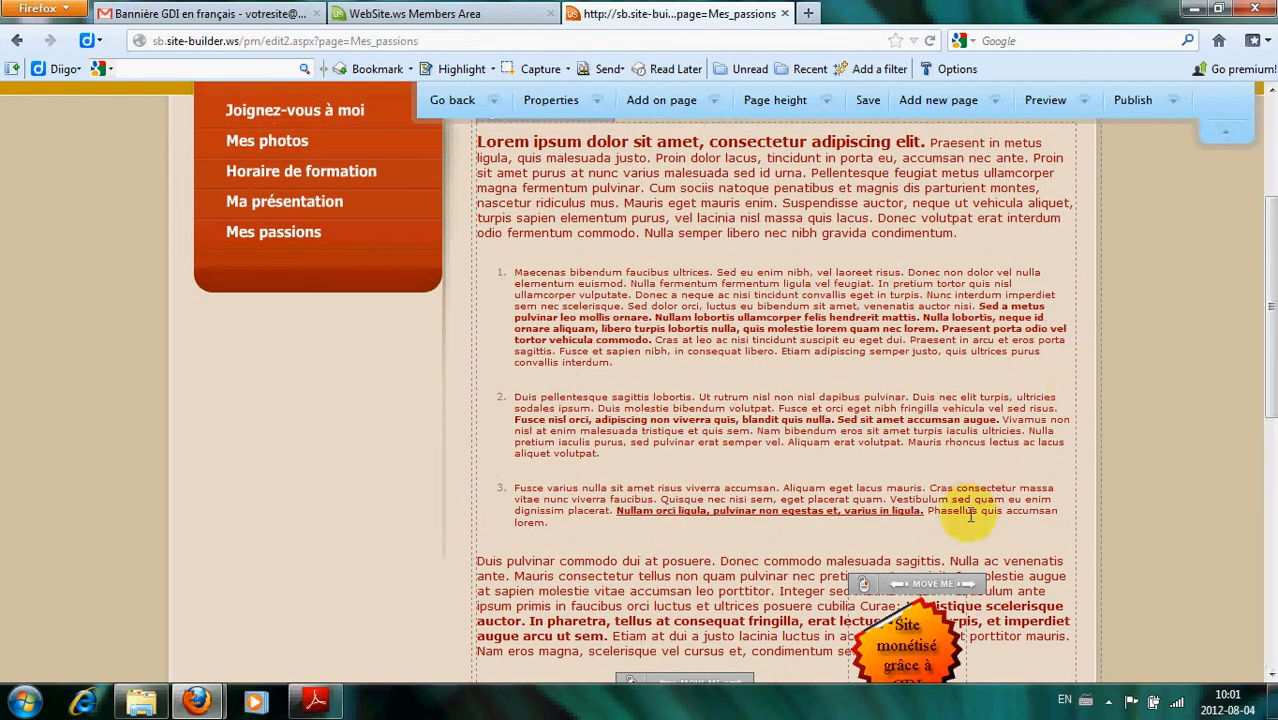
drag(925, 598, 1133, 104)
scroll(1255, 285, up, 3)
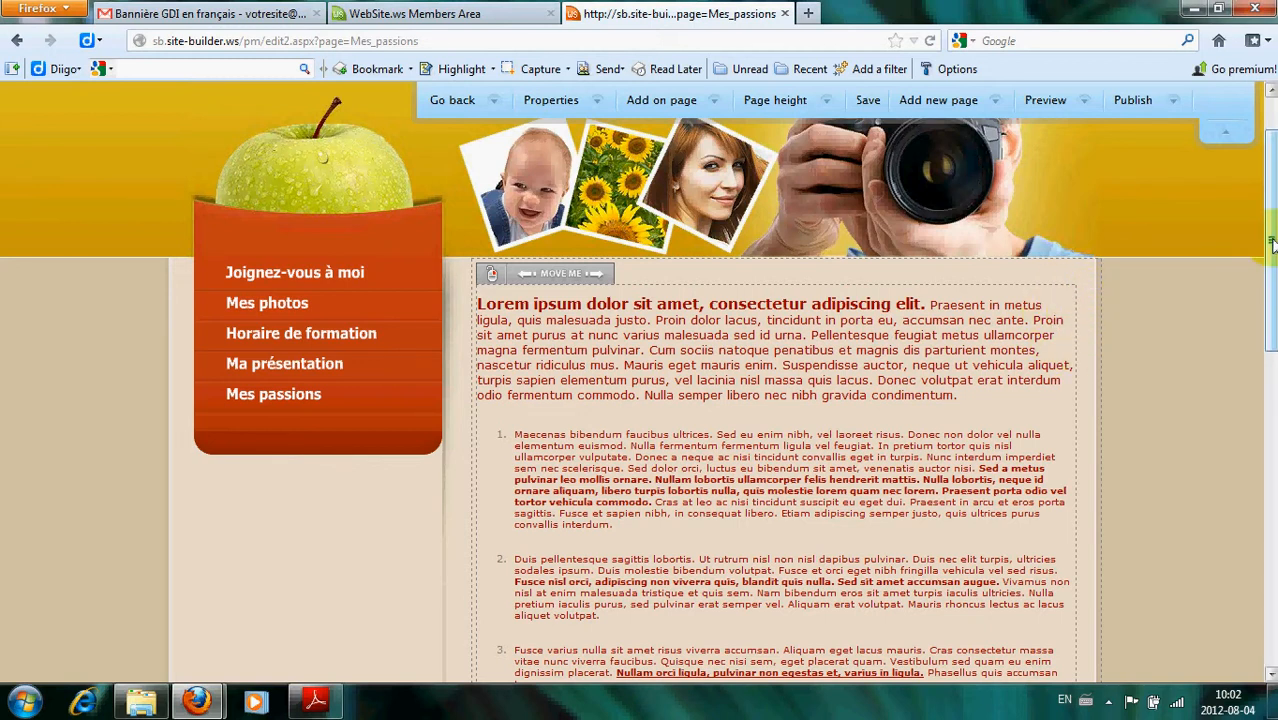
scroll(1071, 318, down, 5)
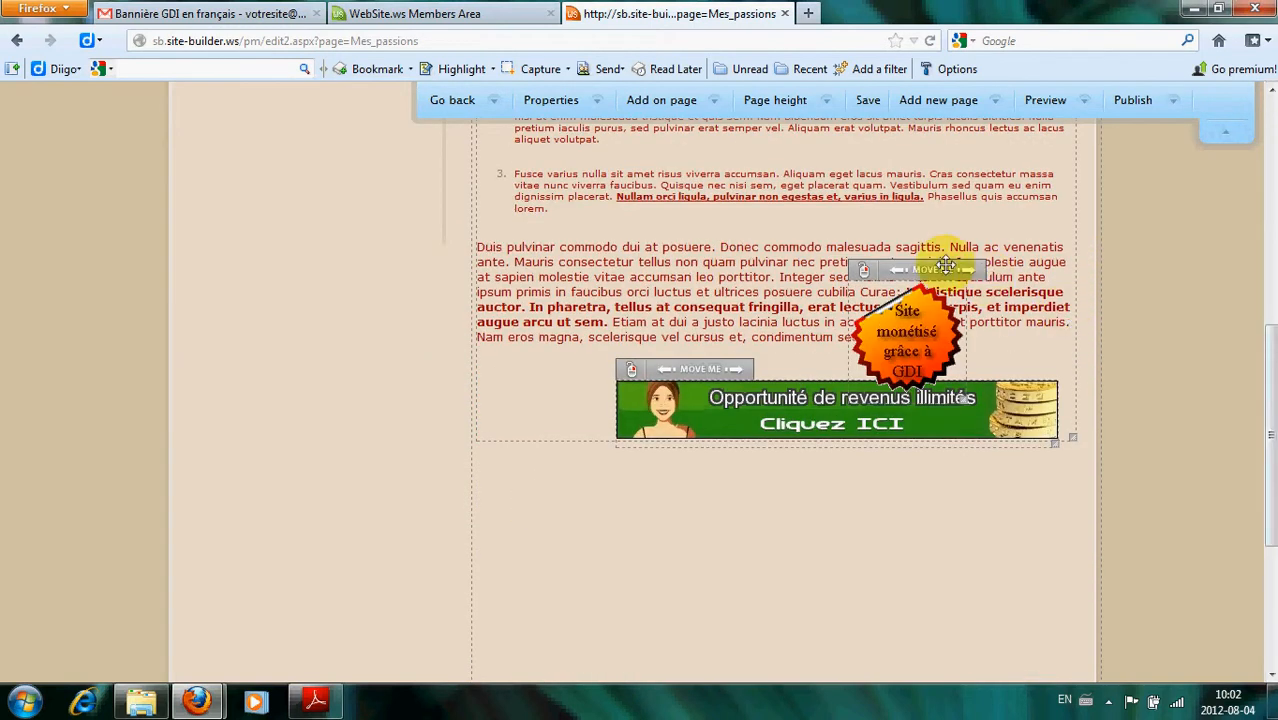
drag(921, 270, 790, 473)
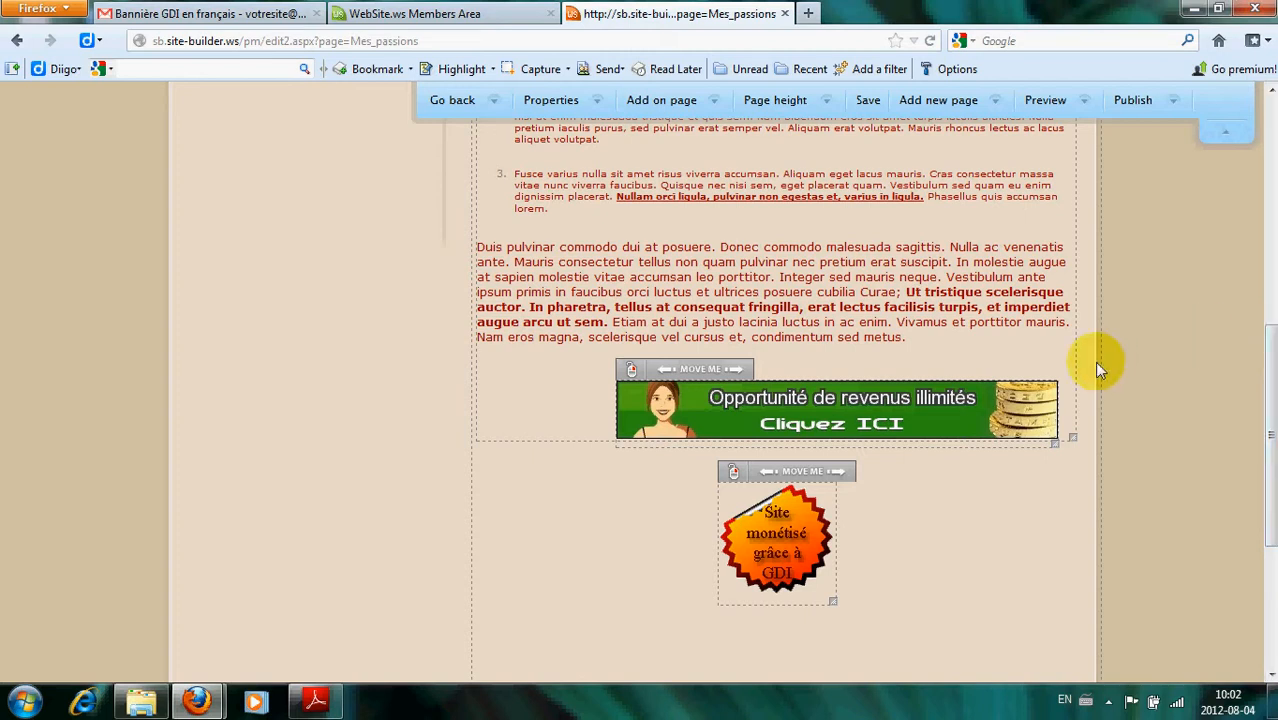
Step: Test the banner's hyperlink, pause the French GDI presentation video, and look over the sign-up section beneath it
click(828, 416)
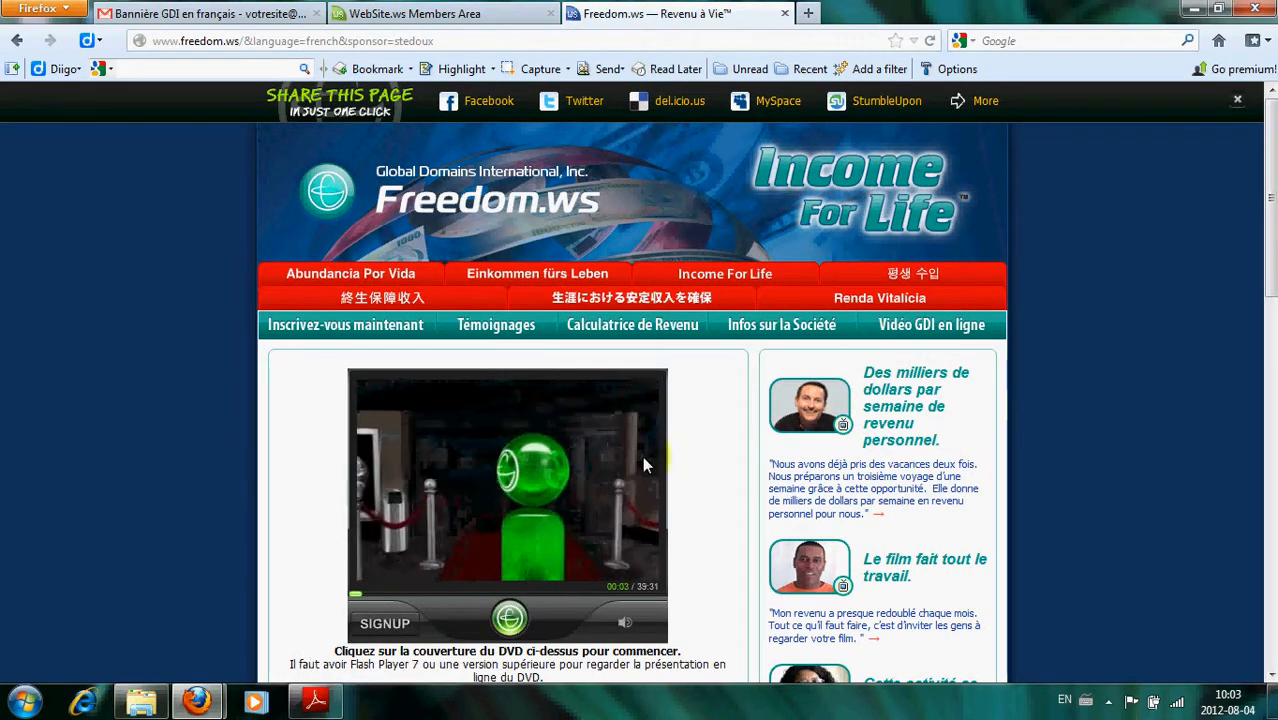
click(508, 621)
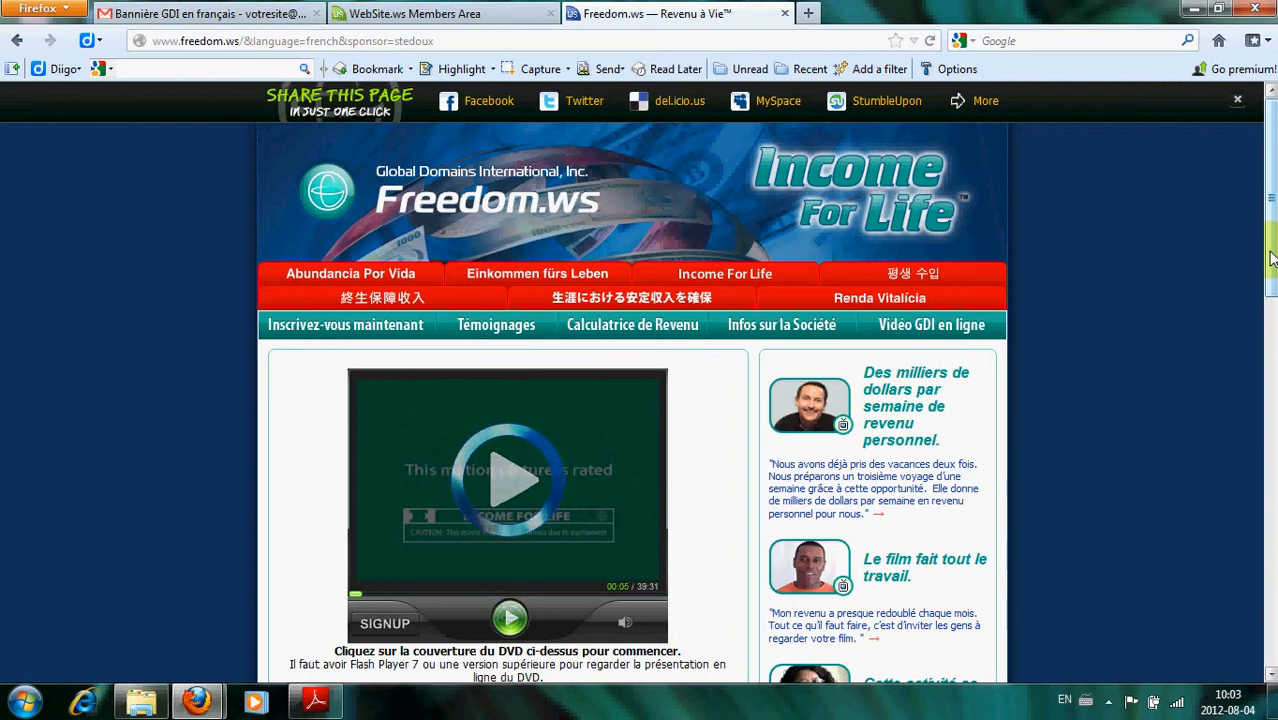
drag(1272, 258, 1272, 332)
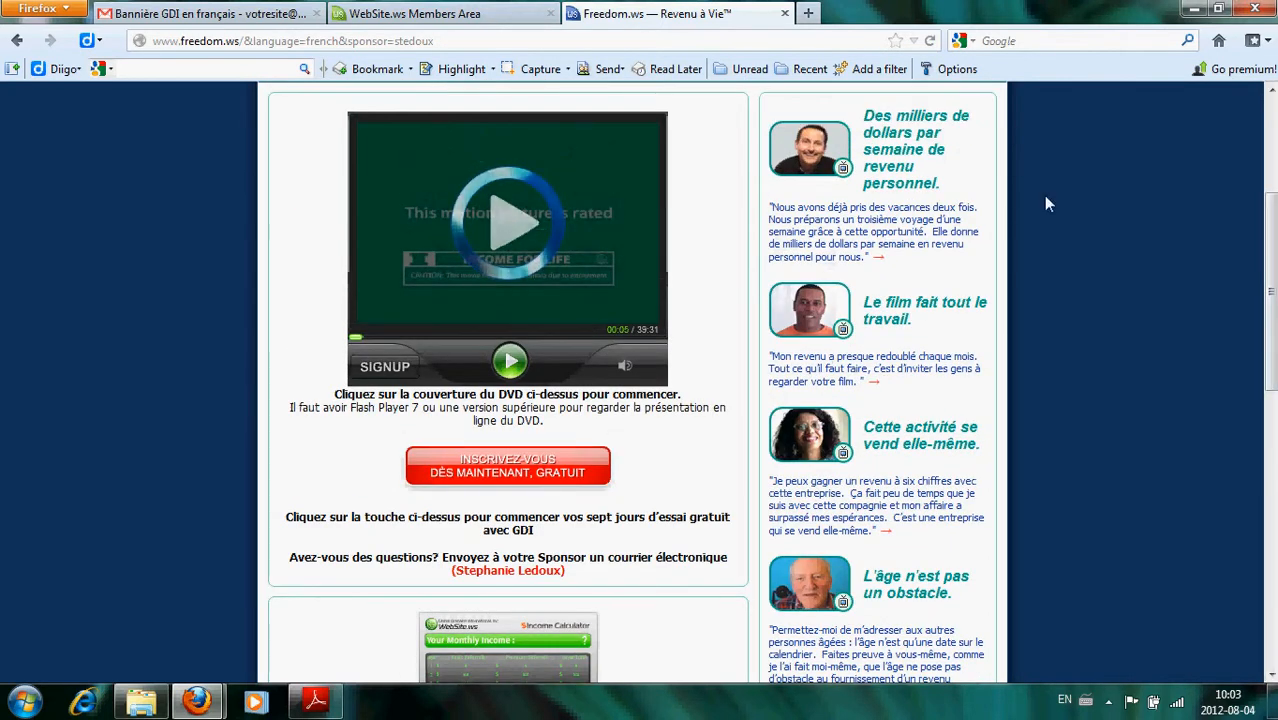
Step: Return from the GDI presentation to the Mes passions page in the SiteBuilder editor and view its top
click(452, 14)
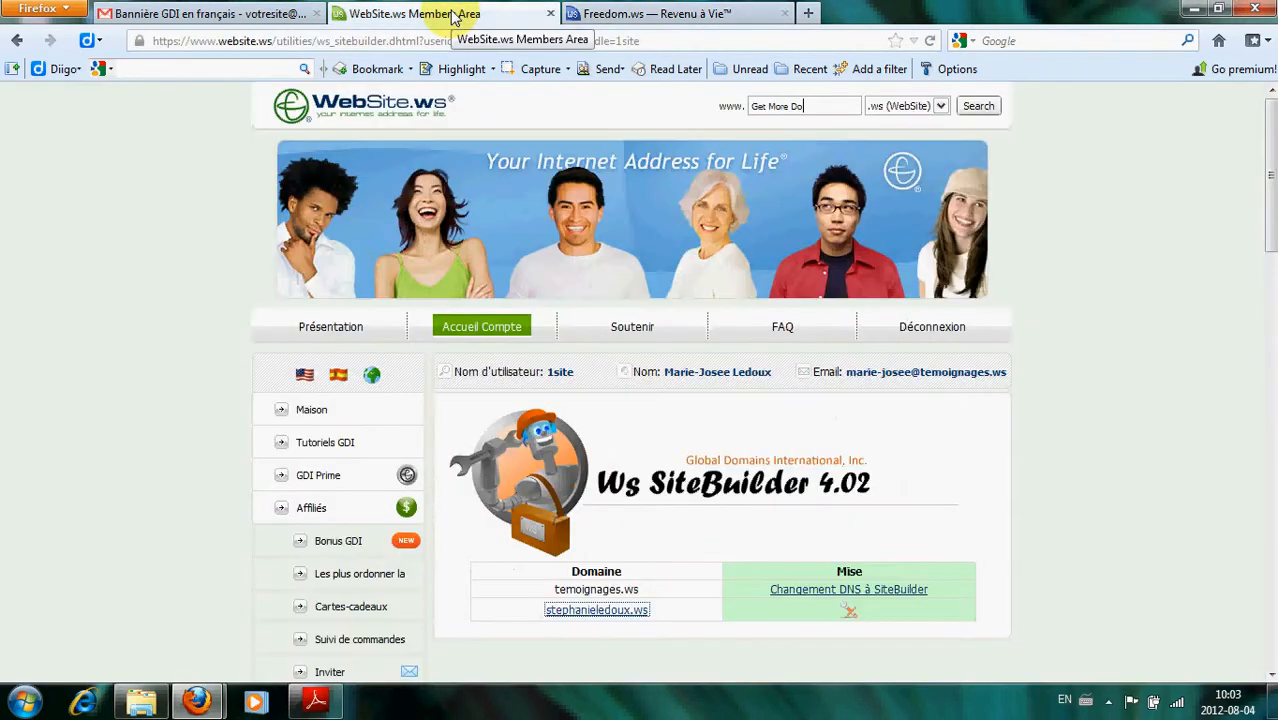
click(618, 14)
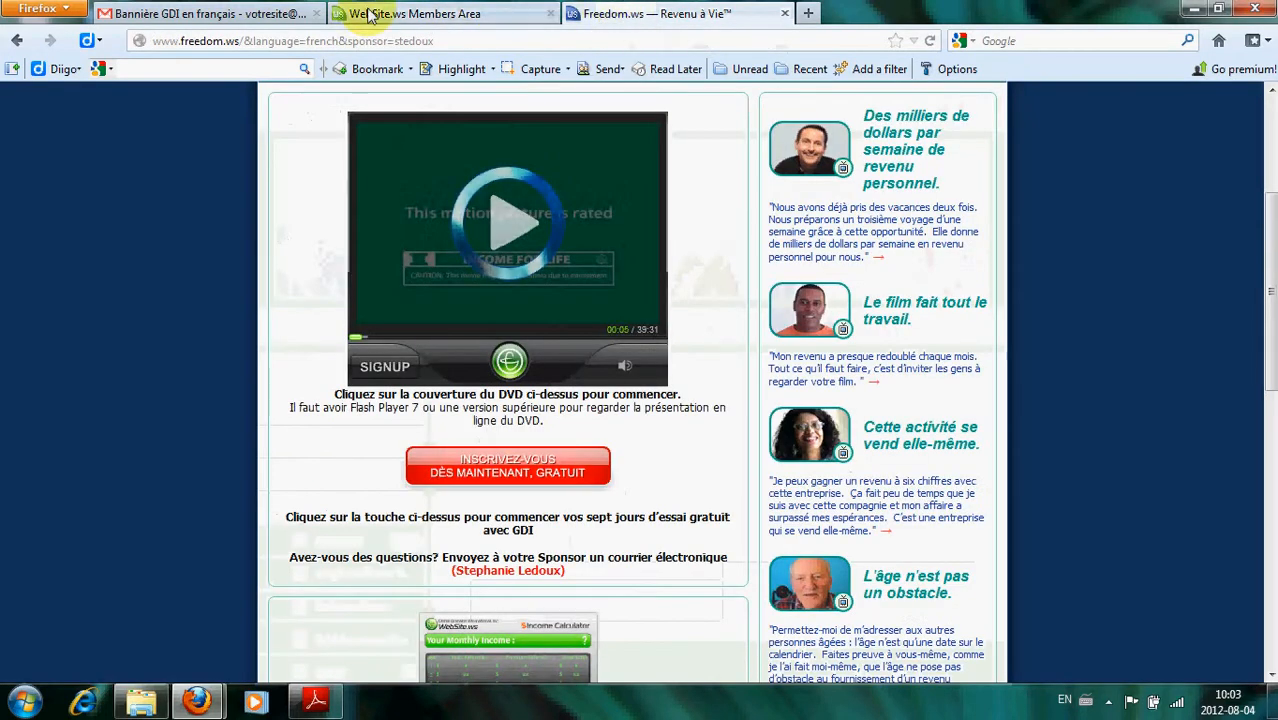
click(20, 46)
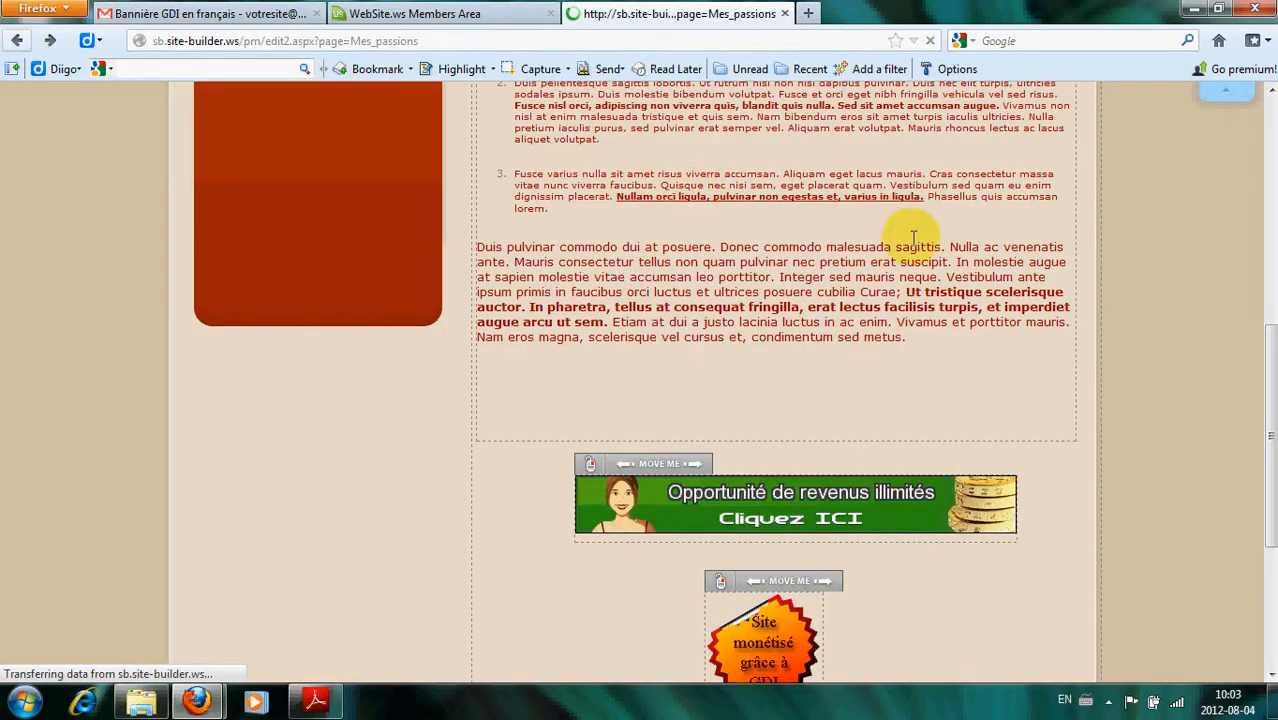
drag(1270, 380, 1270, 140)
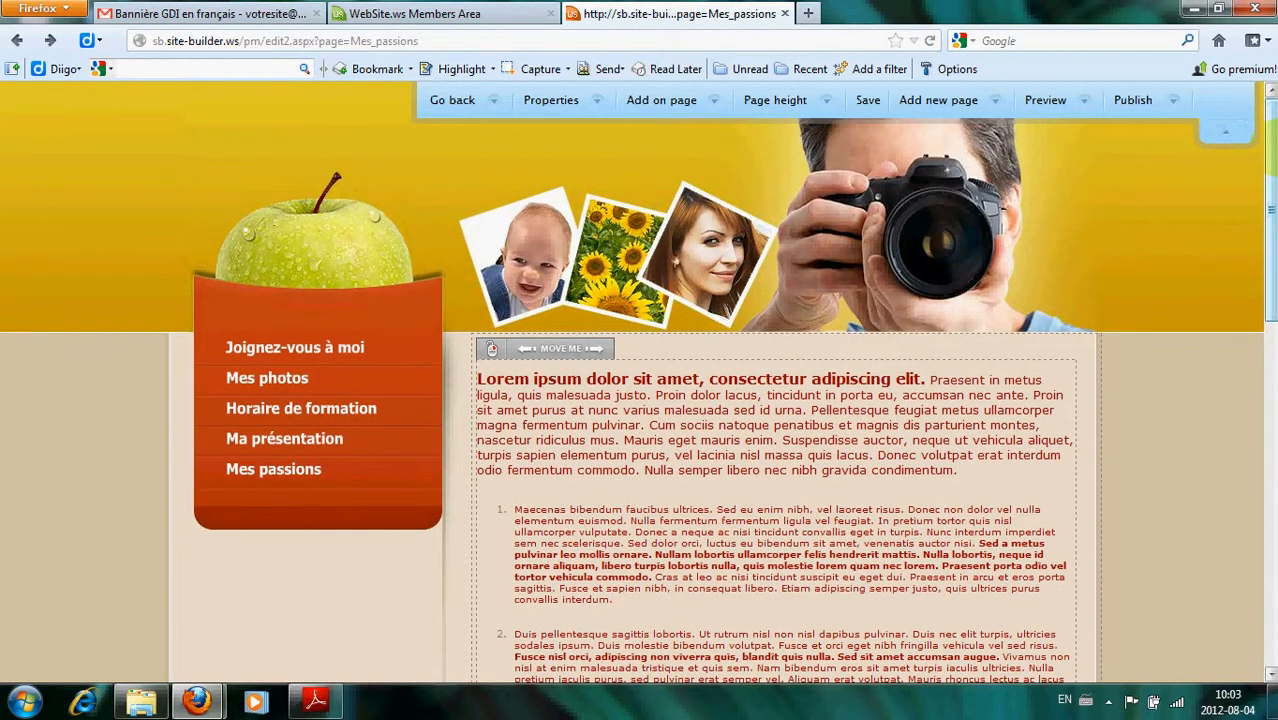